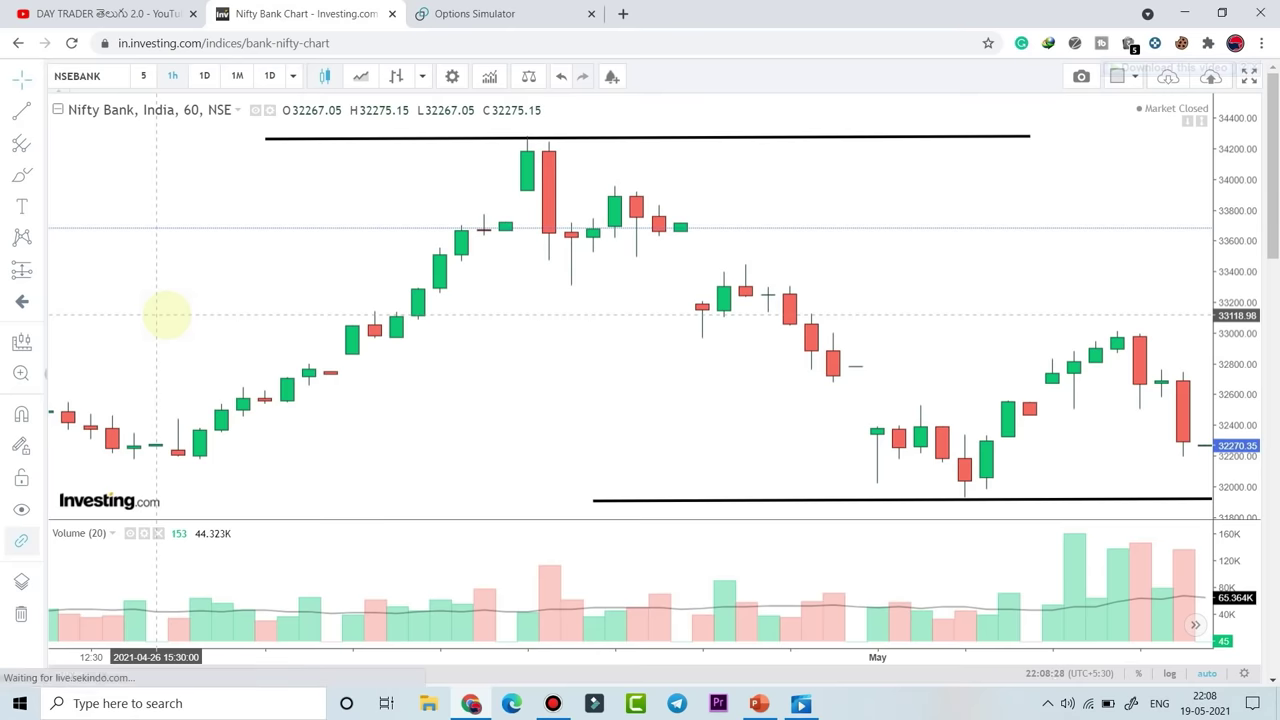
Examine the hourly Nifty Bank chart from 19 April to early May 2021, including the range between the two drawn horizontal lines
key("ctrl+Tab")
scroll(752, 233, "down", 2)
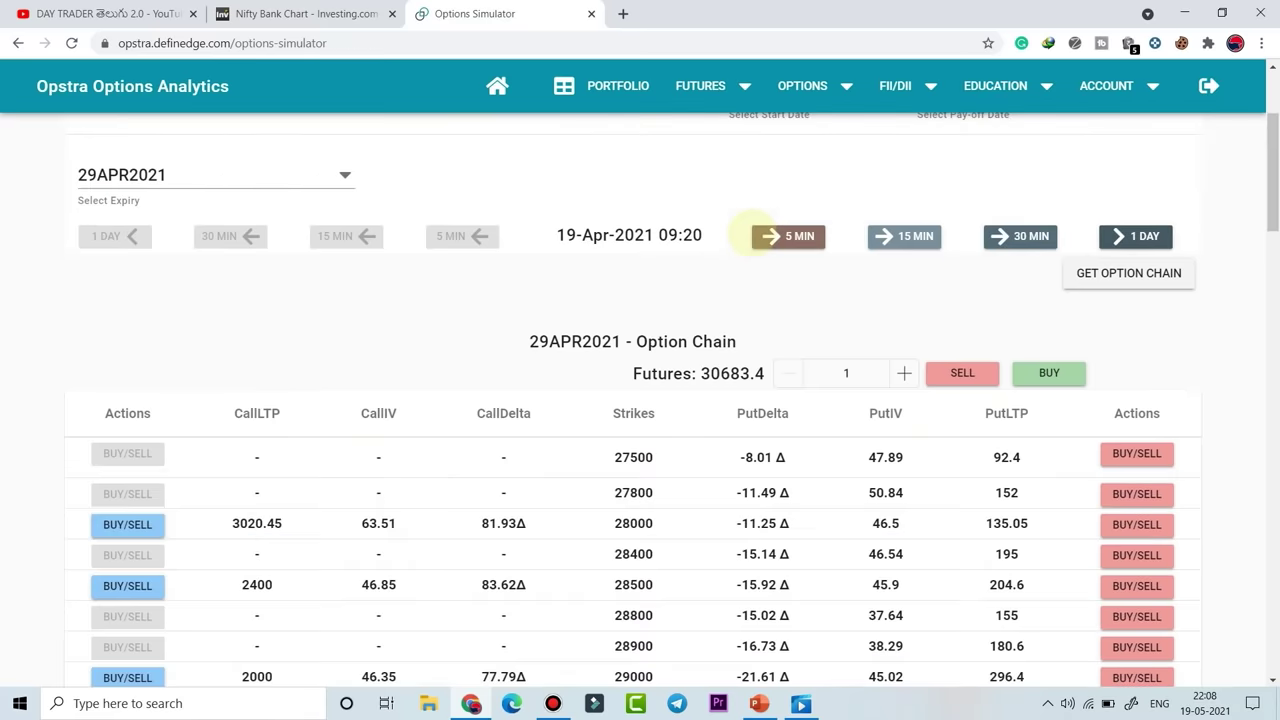
scroll(752, 233, "up", 1)
key("ctrl+shift+Tab")
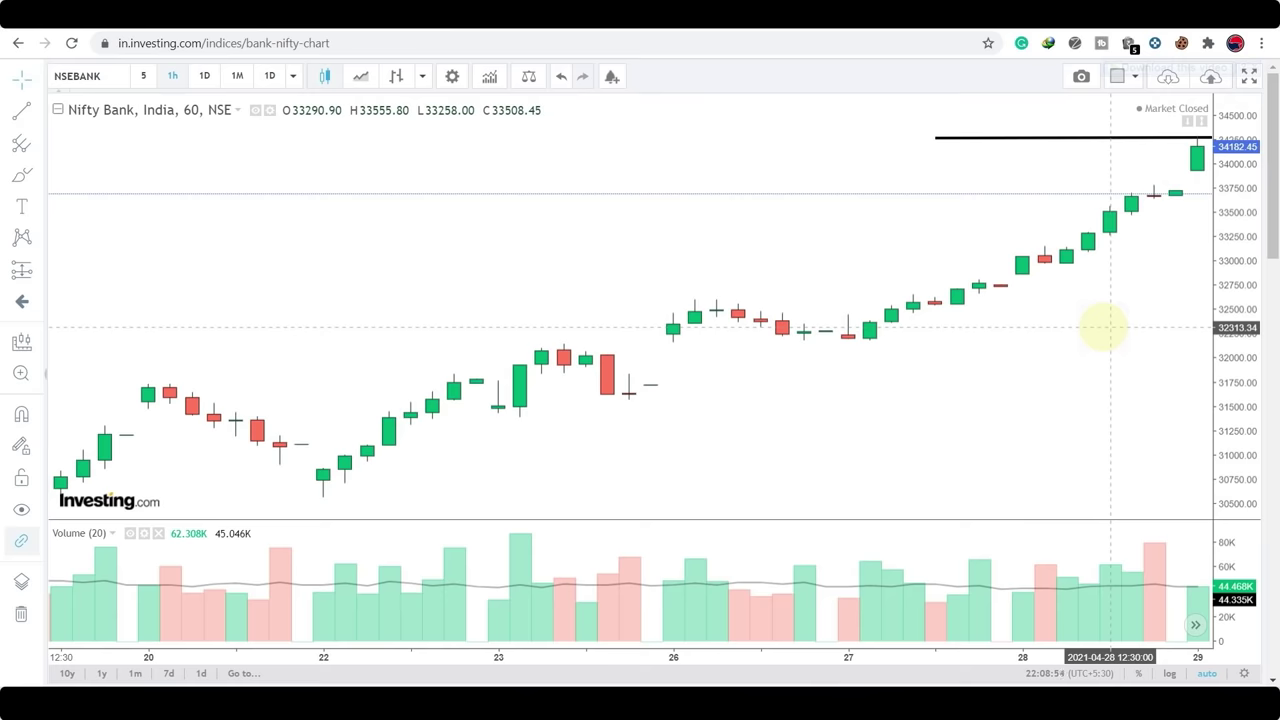
left_click_drag(1103, 327, 643, 318)
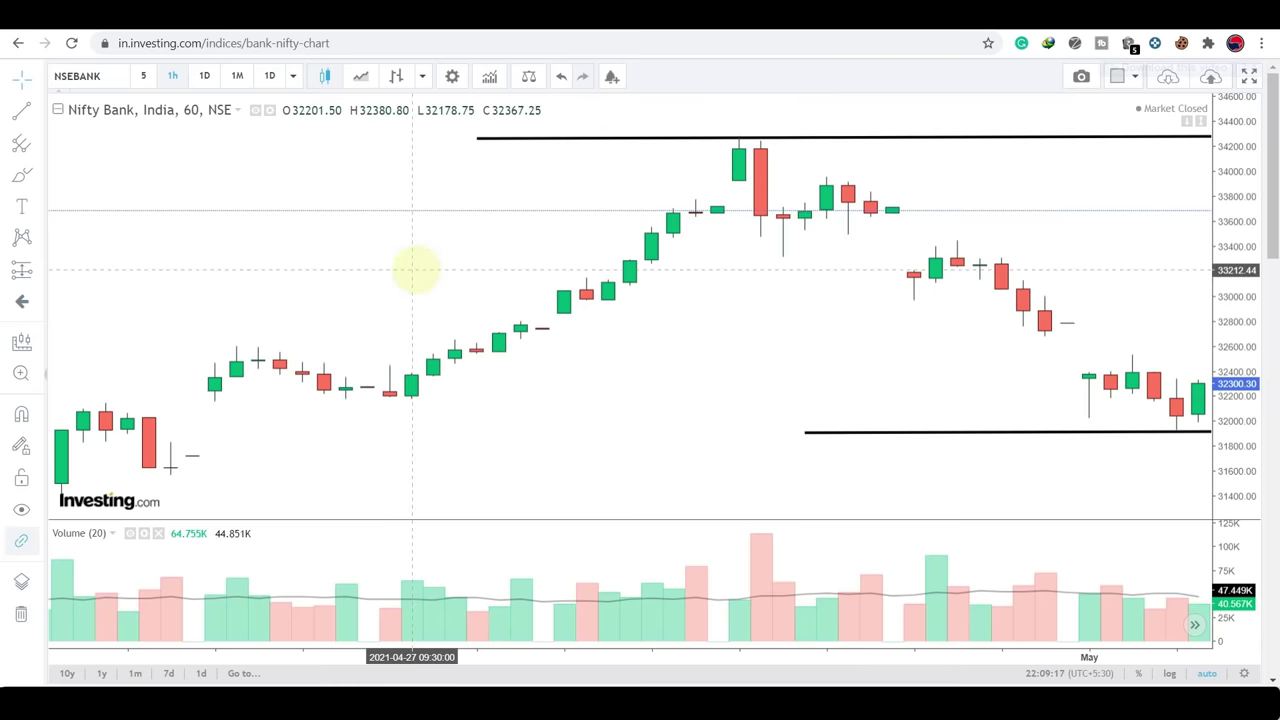
scroll(417, 266, "up", 3)
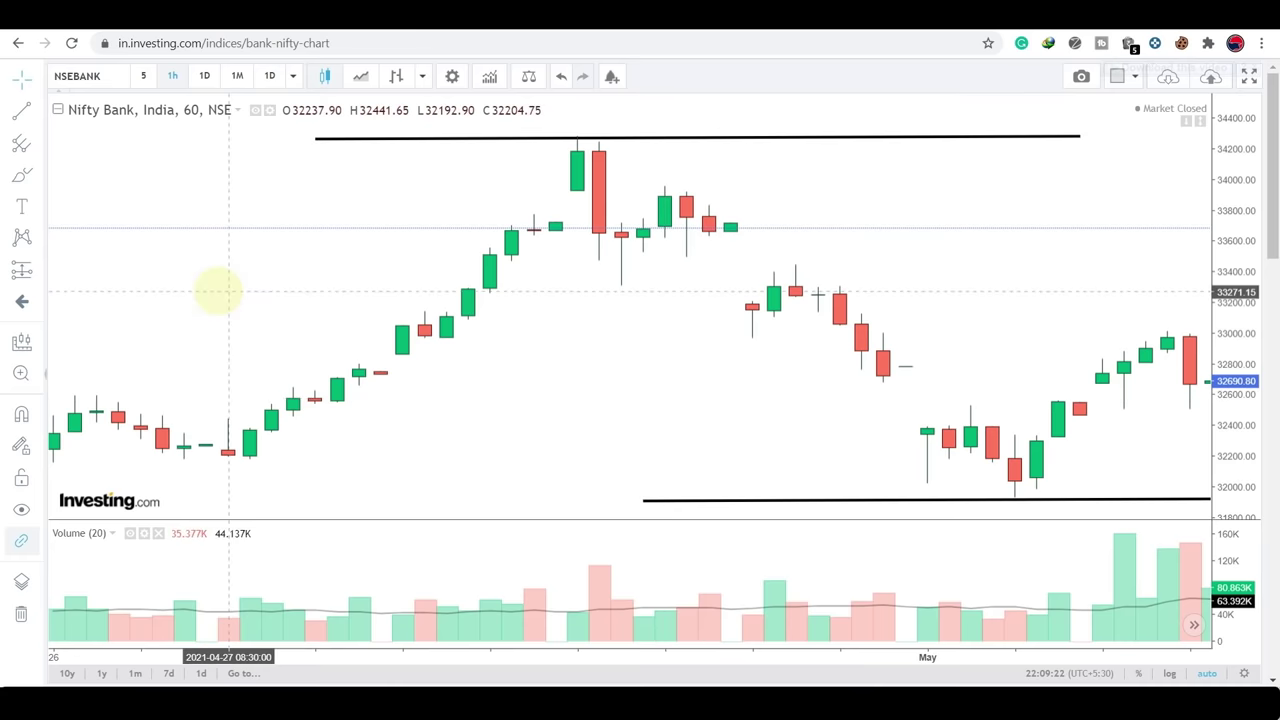
left_click_drag(220, 289, 871, 271)
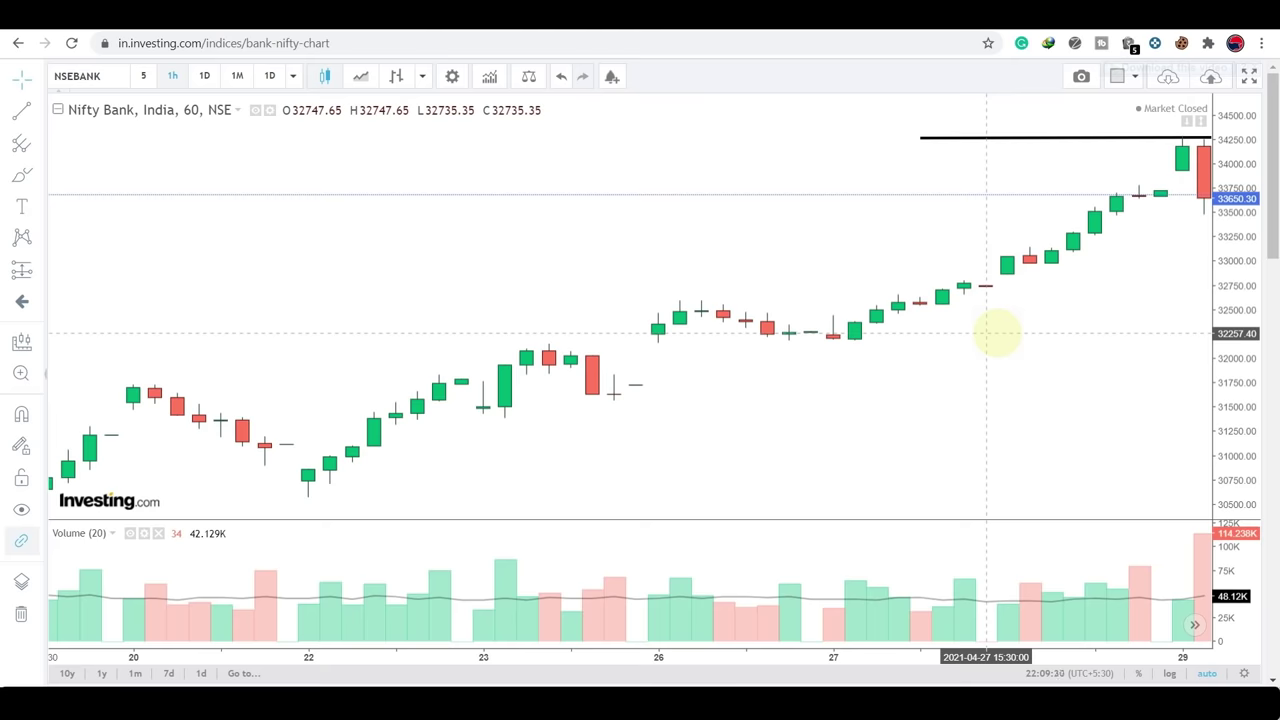
left_click_drag(997, 333, 380, 363)
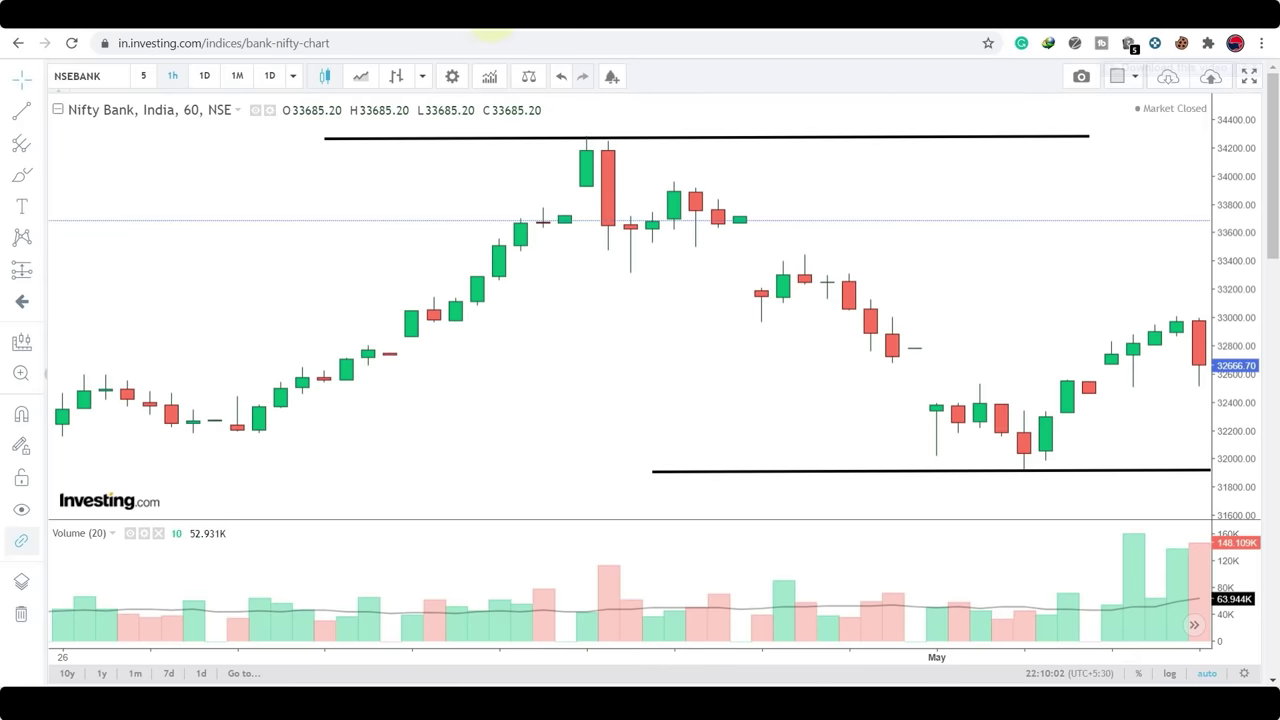
Check the BANKNIFTY price action on the hourly chart and set the Options Simulator's expiry to 06MAY2021
left_click(492, 32)
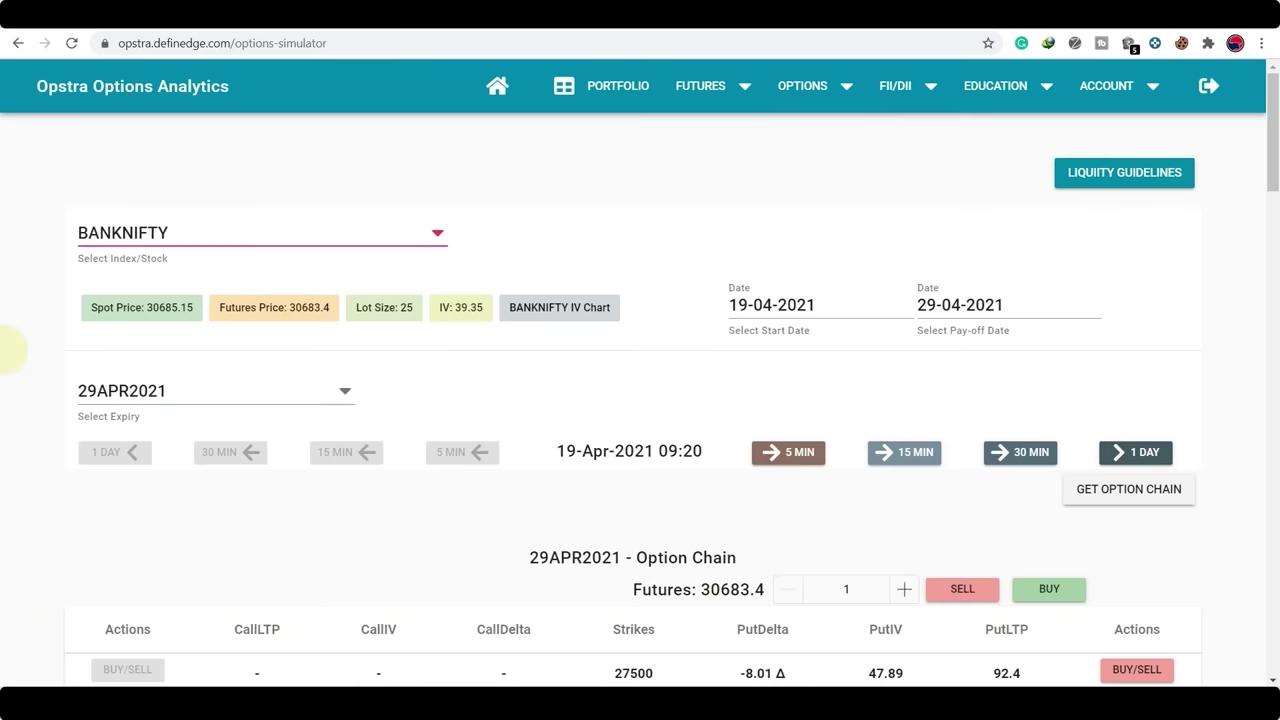
scroll(8, 350, "down", 4)
scroll(8, 350, "up", 4)
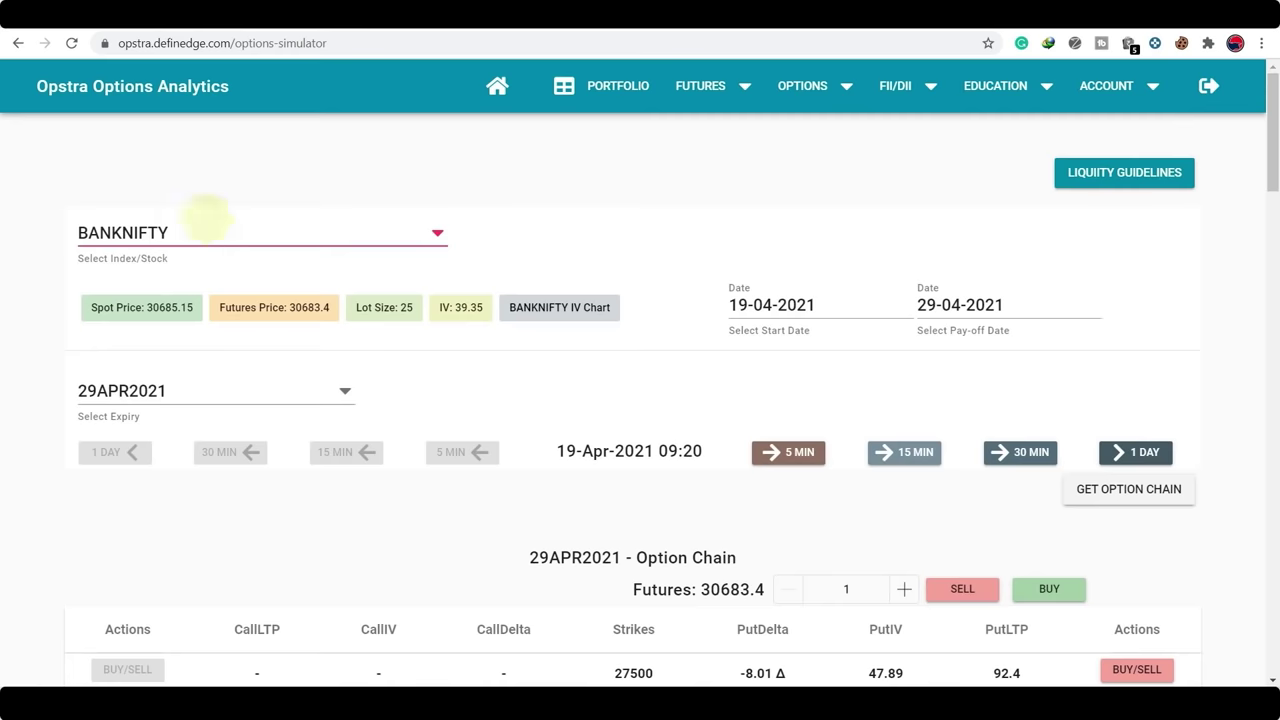
left_click(192, 386)
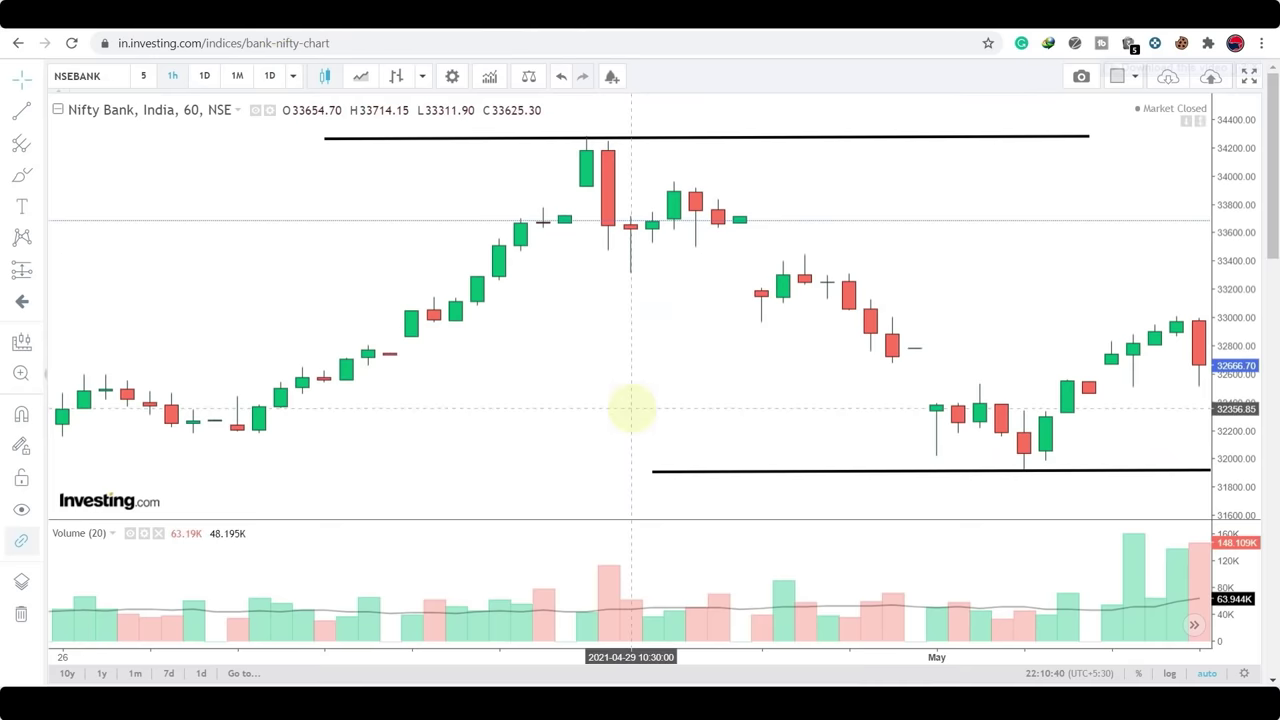
left_click_drag(629, 409, 62, 398)
scroll(363, 329, "down", 5)
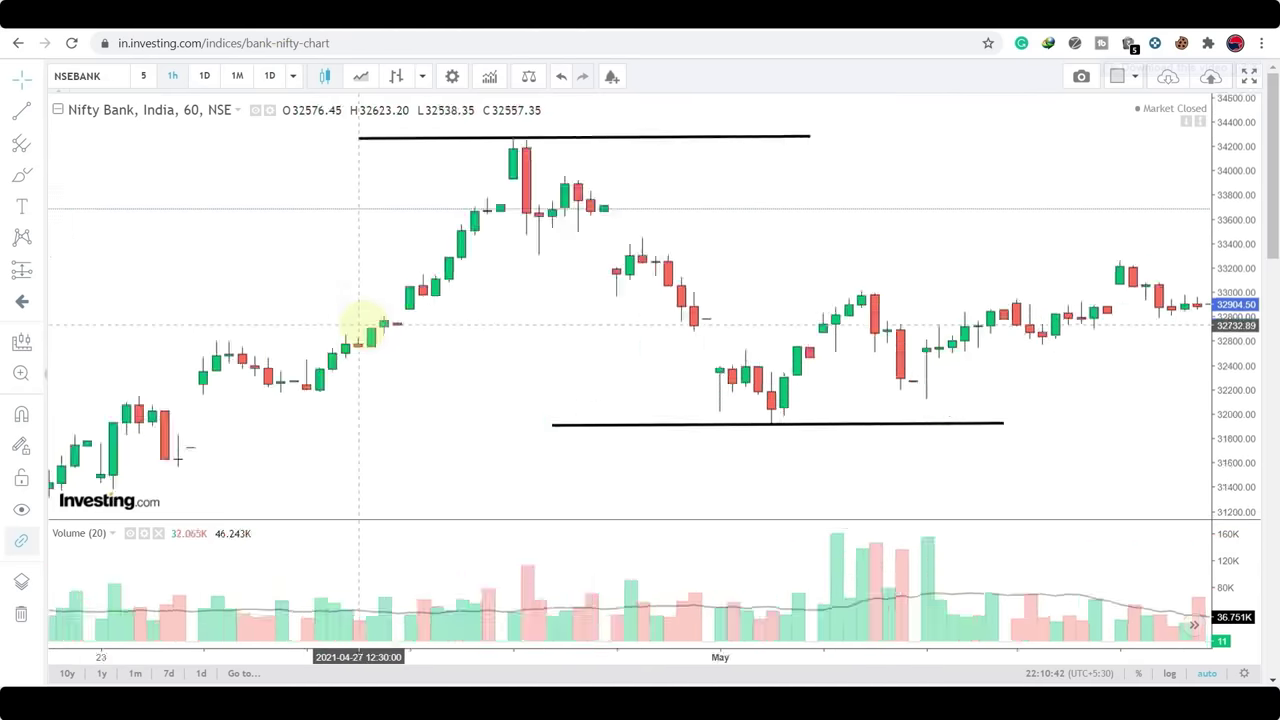
left_click_drag(637, 420, 163, 423)
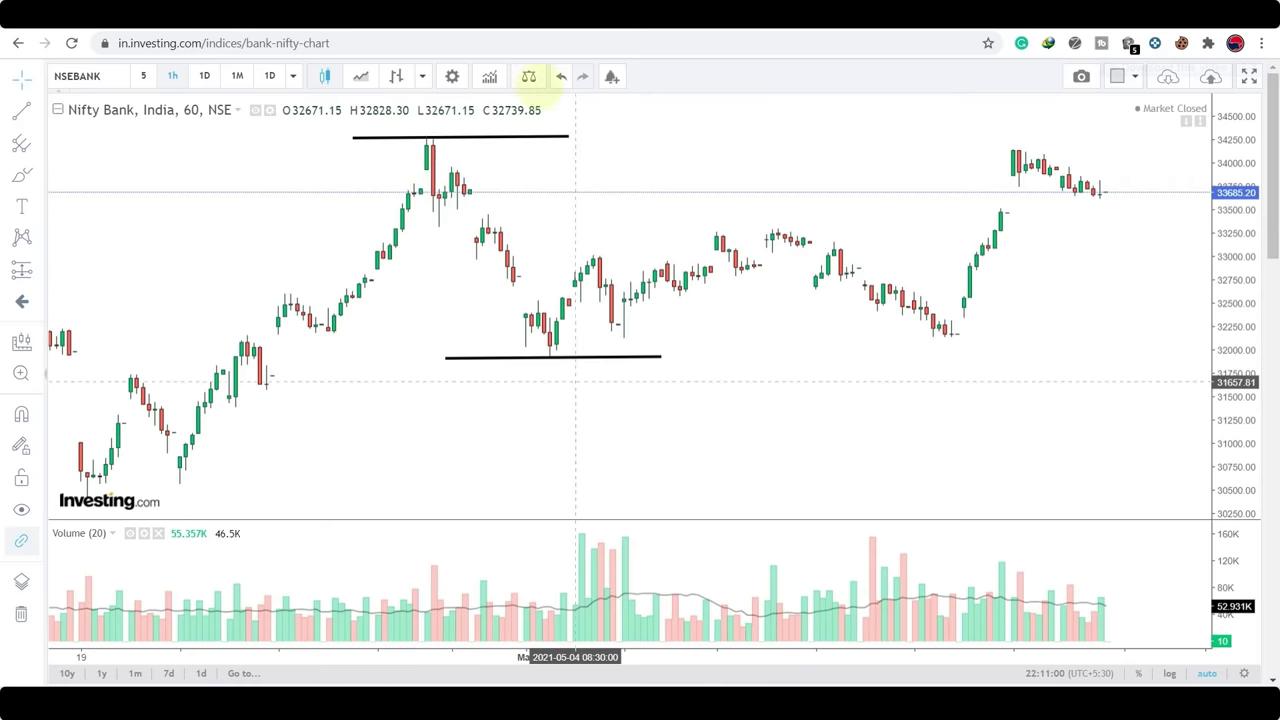
left_click(478, 28)
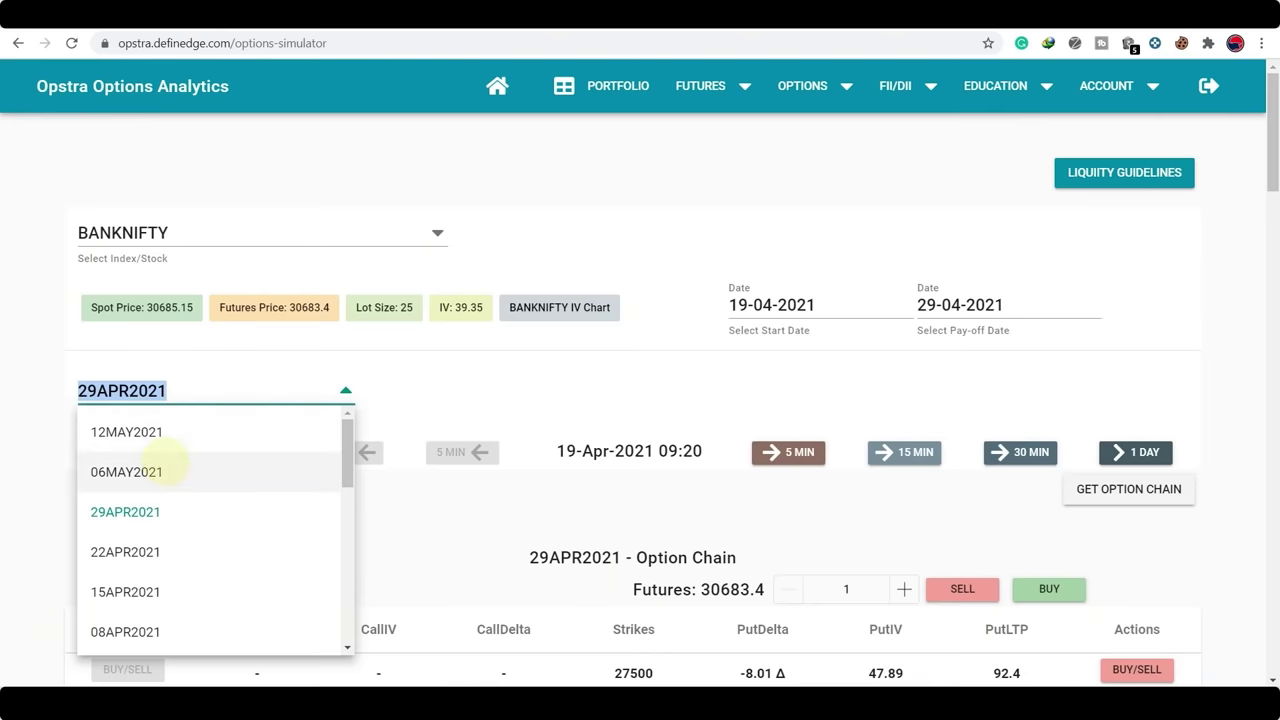
left_click(165, 470)
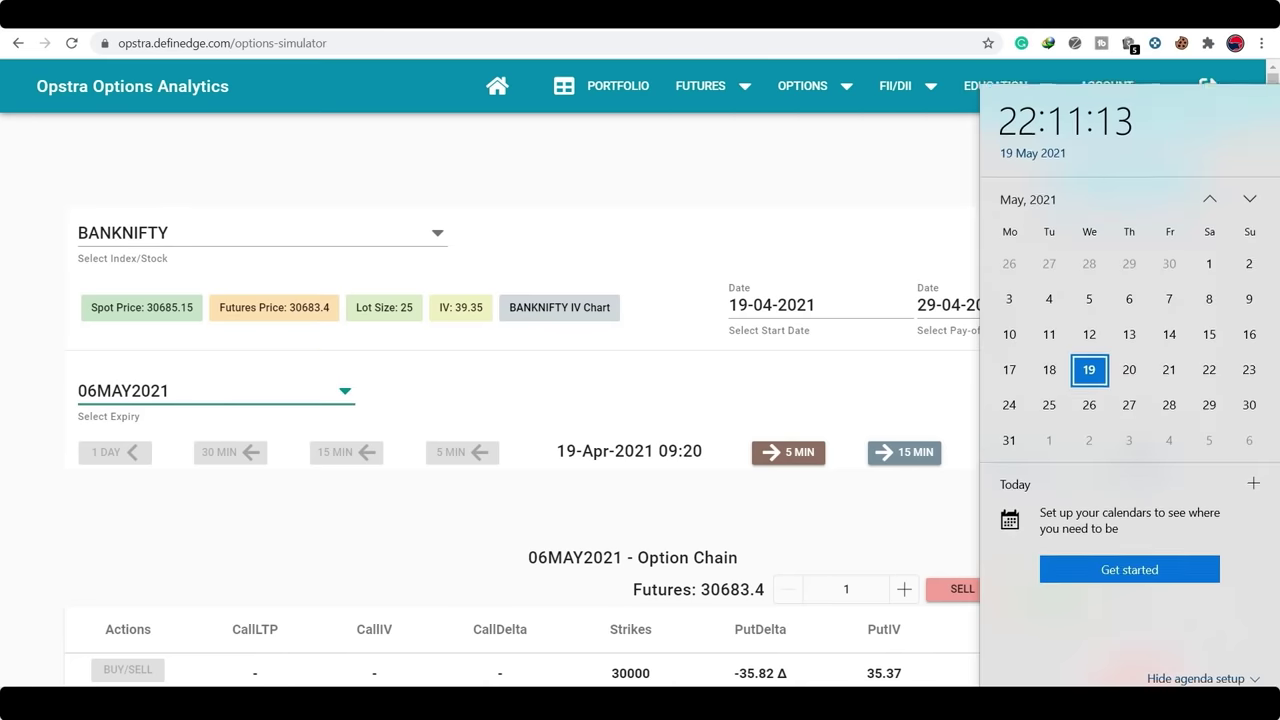
Check the April calendar, and set the simulation's start date to 29-04-2021 and pay-off date to 06-05-2021
left_click(1208, 682)
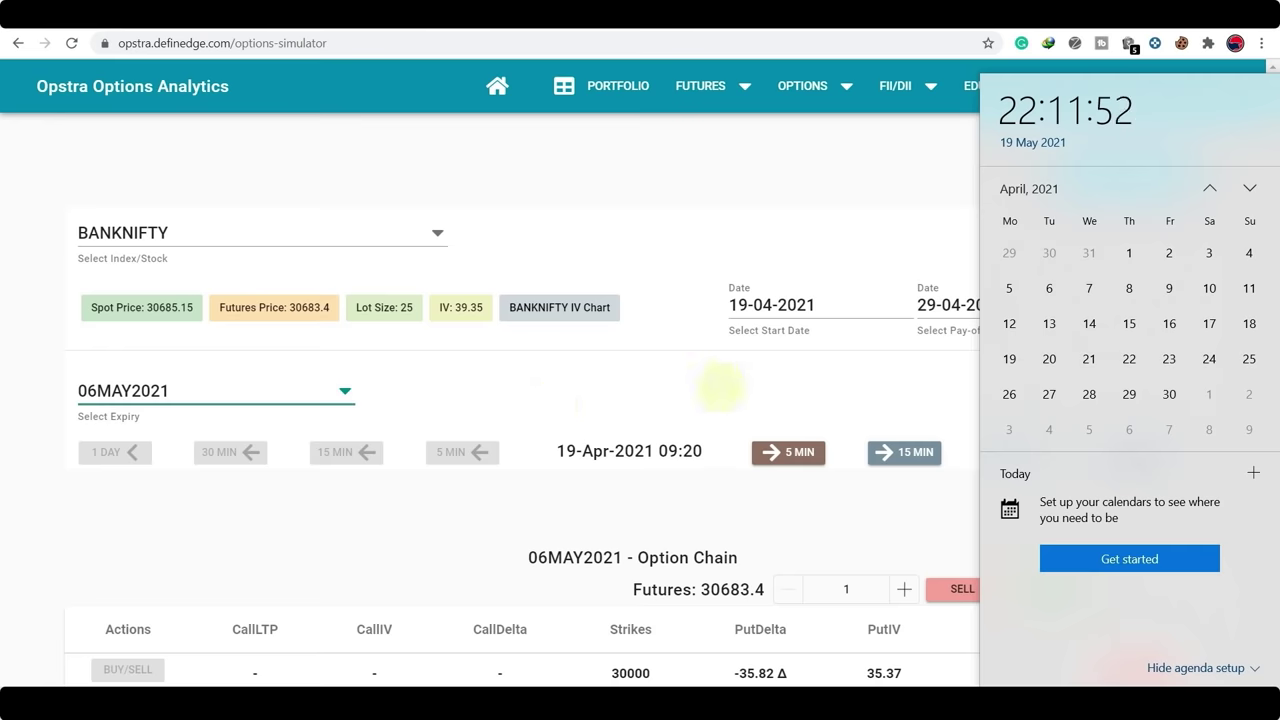
left_click(800, 306)
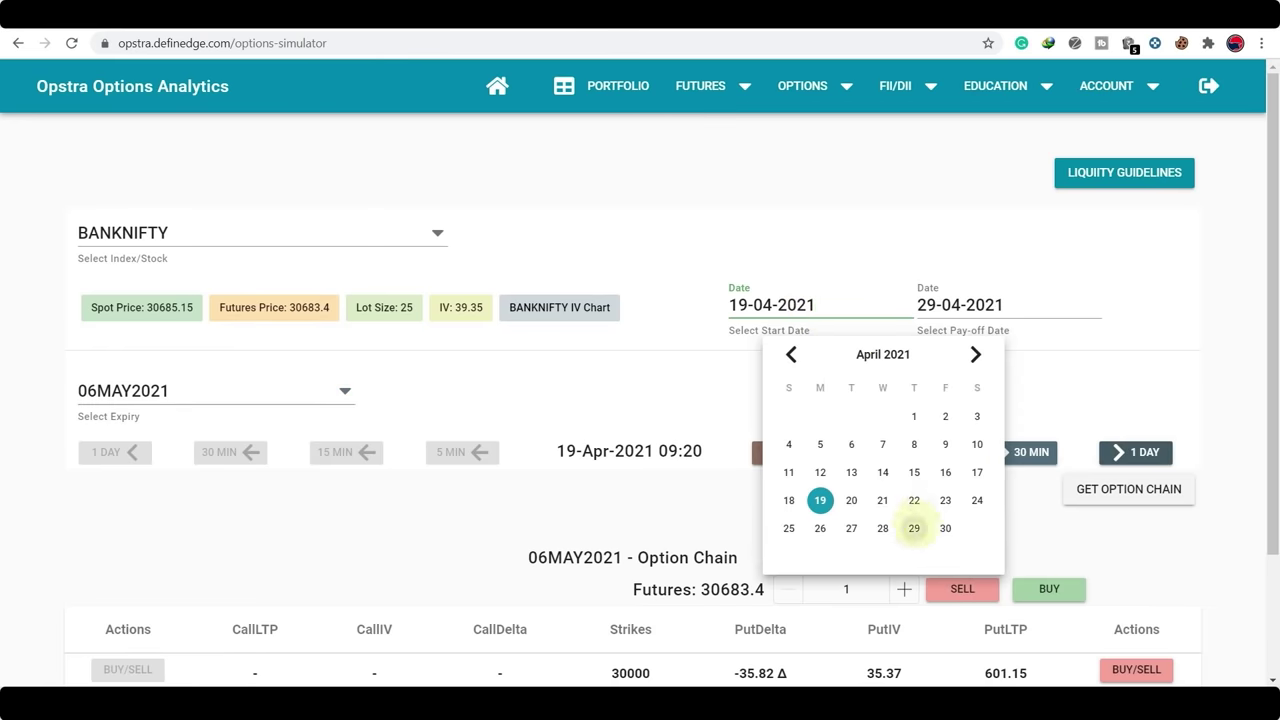
left_click(914, 528)
left_click(980, 306)
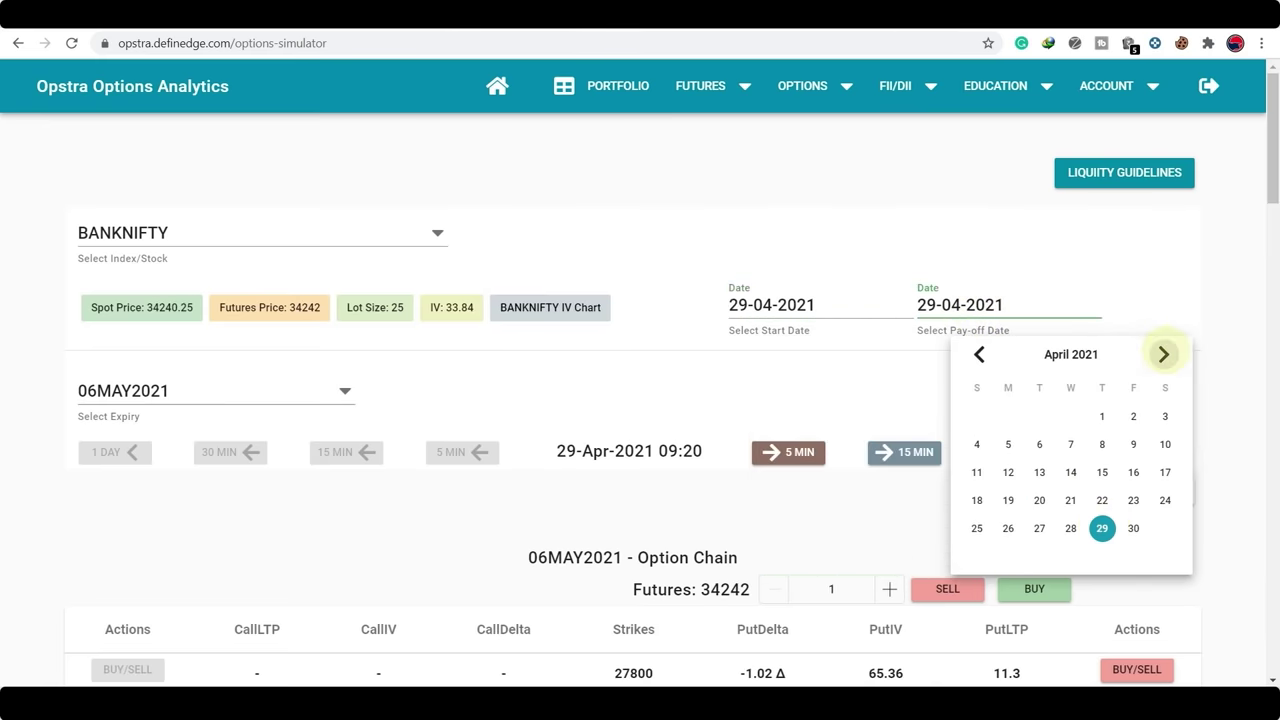
left_click(1163, 354)
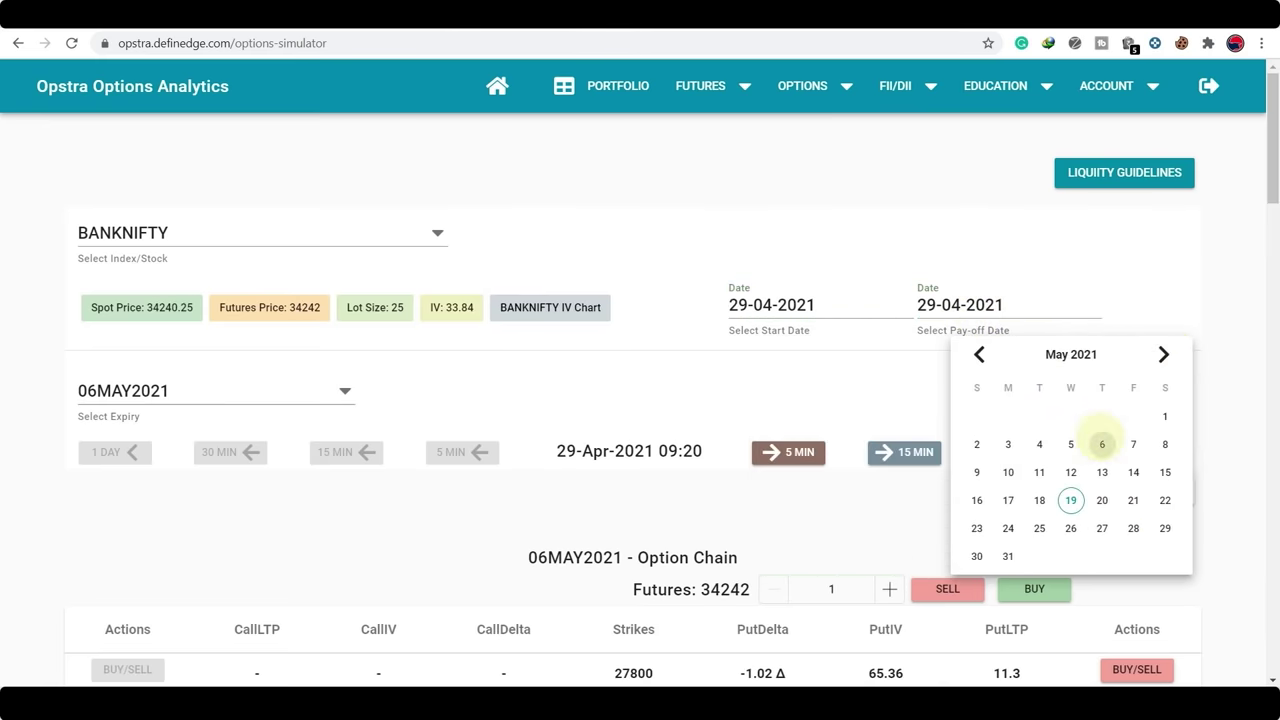
left_click(1102, 444)
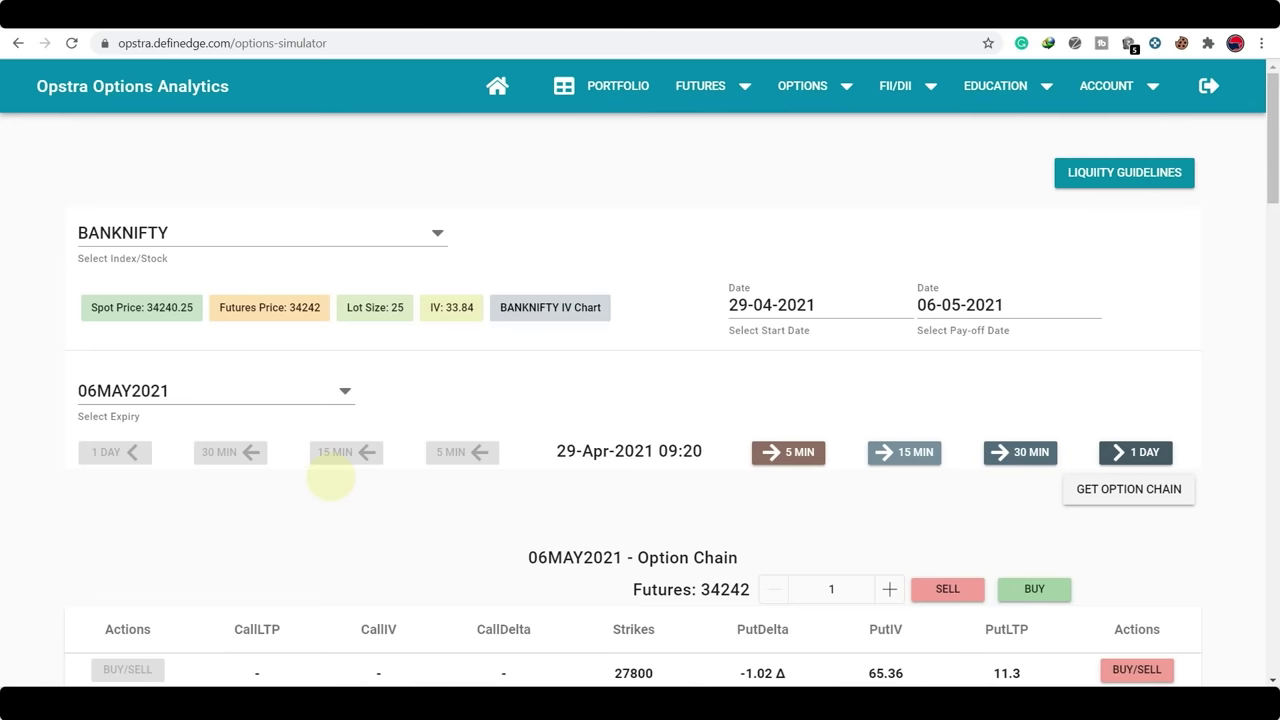
Find the 36000 strike in the 06MAY2021 option chain and add a one-lot sell position on its call
scroll(331, 478, "down", 20)
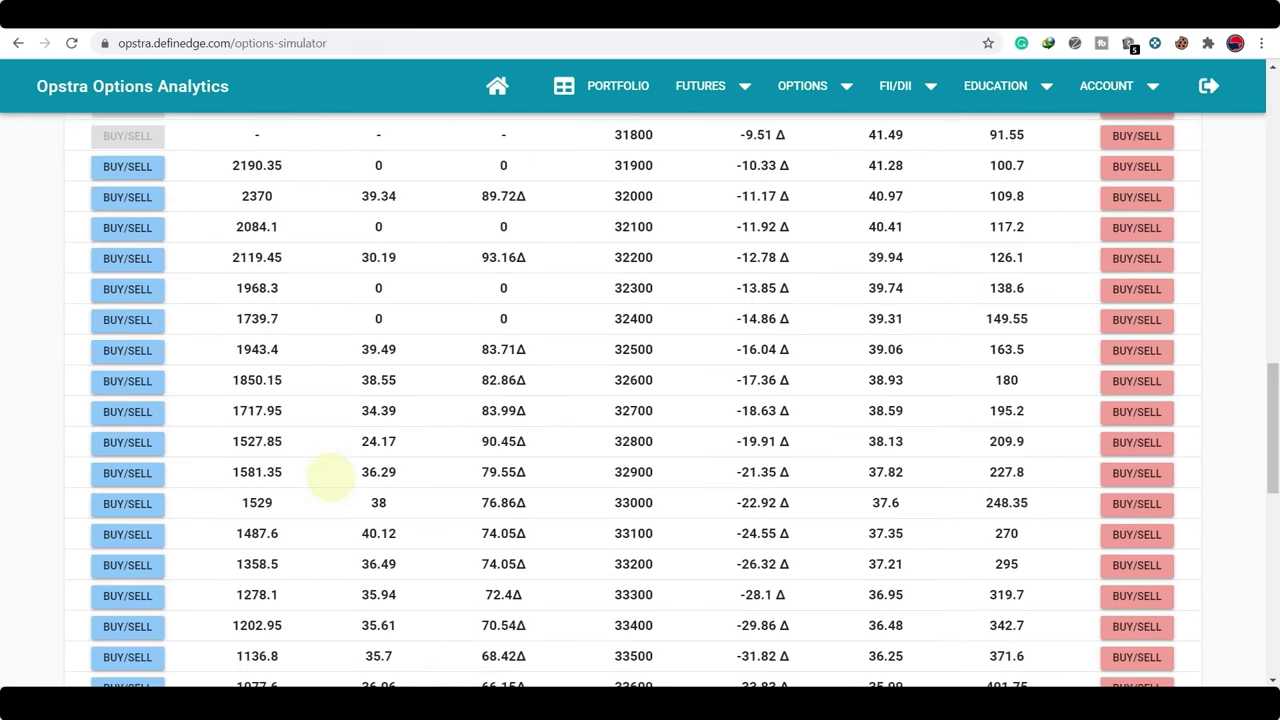
scroll(330, 478, "up", 2)
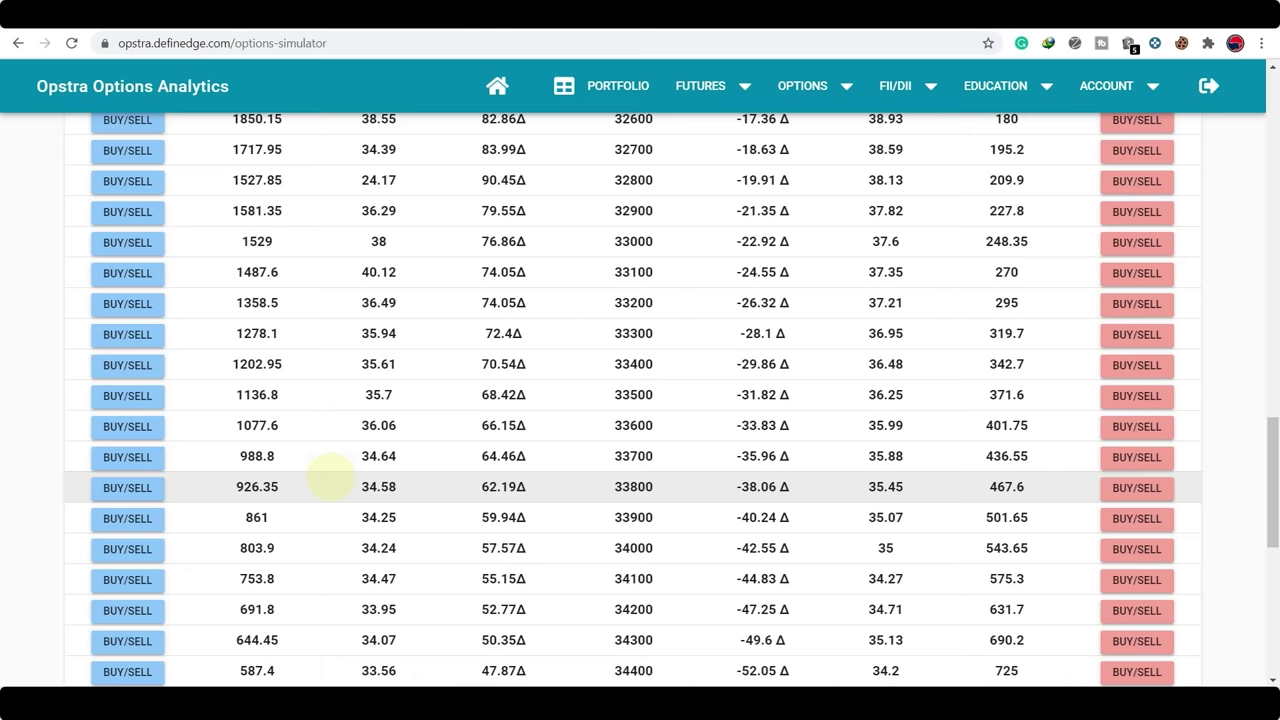
scroll(330, 478, "down", 4)
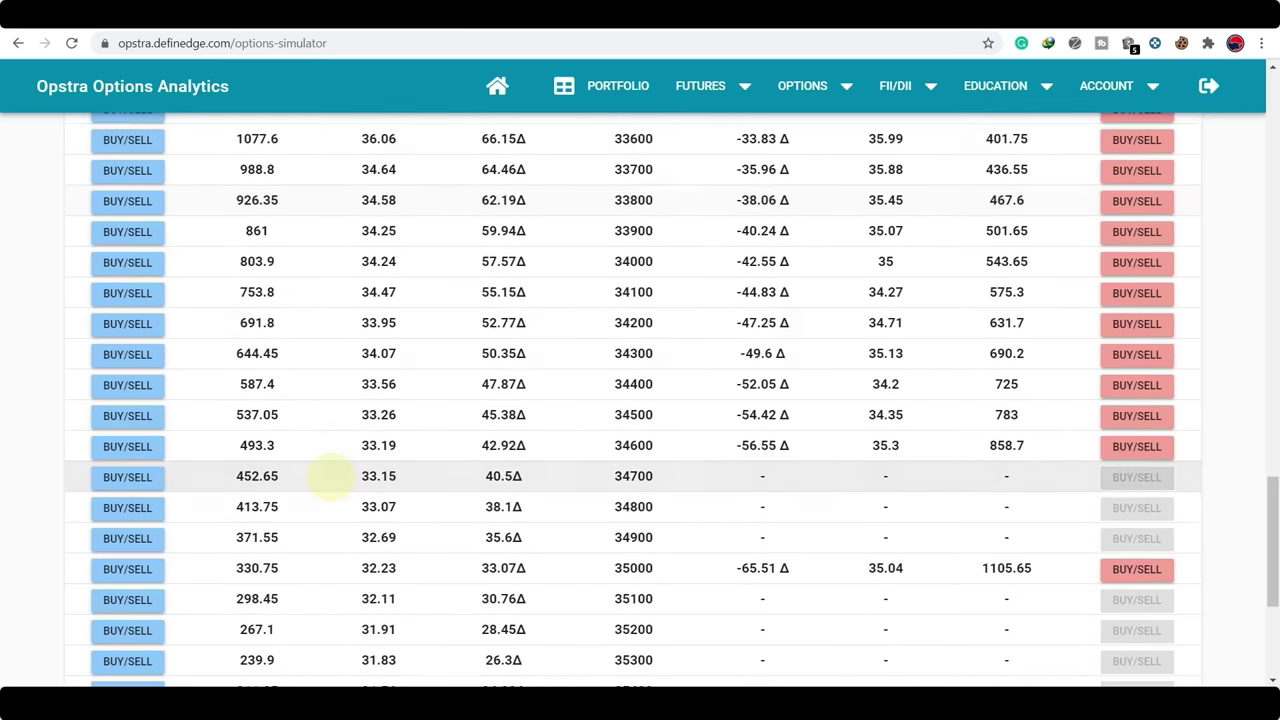
scroll(400, 329, "up", 20)
scroll(397, 327, "down", 3)
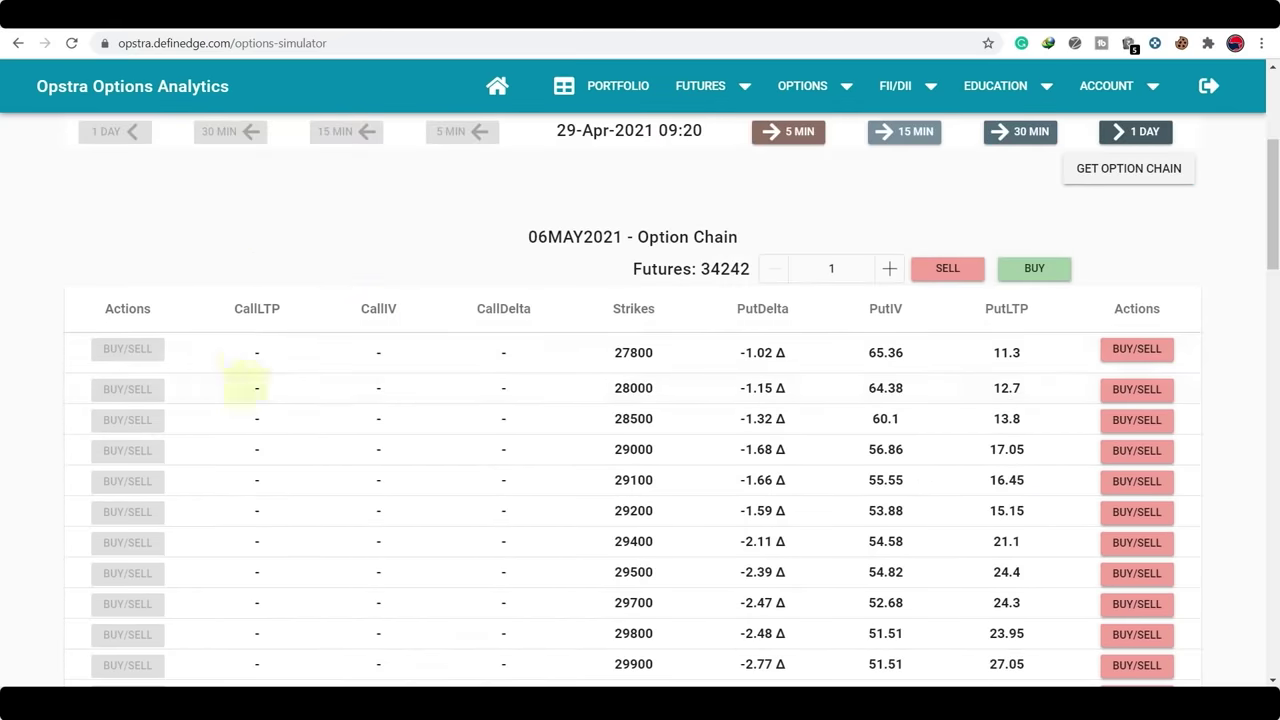
scroll(245, 385, "down", 15)
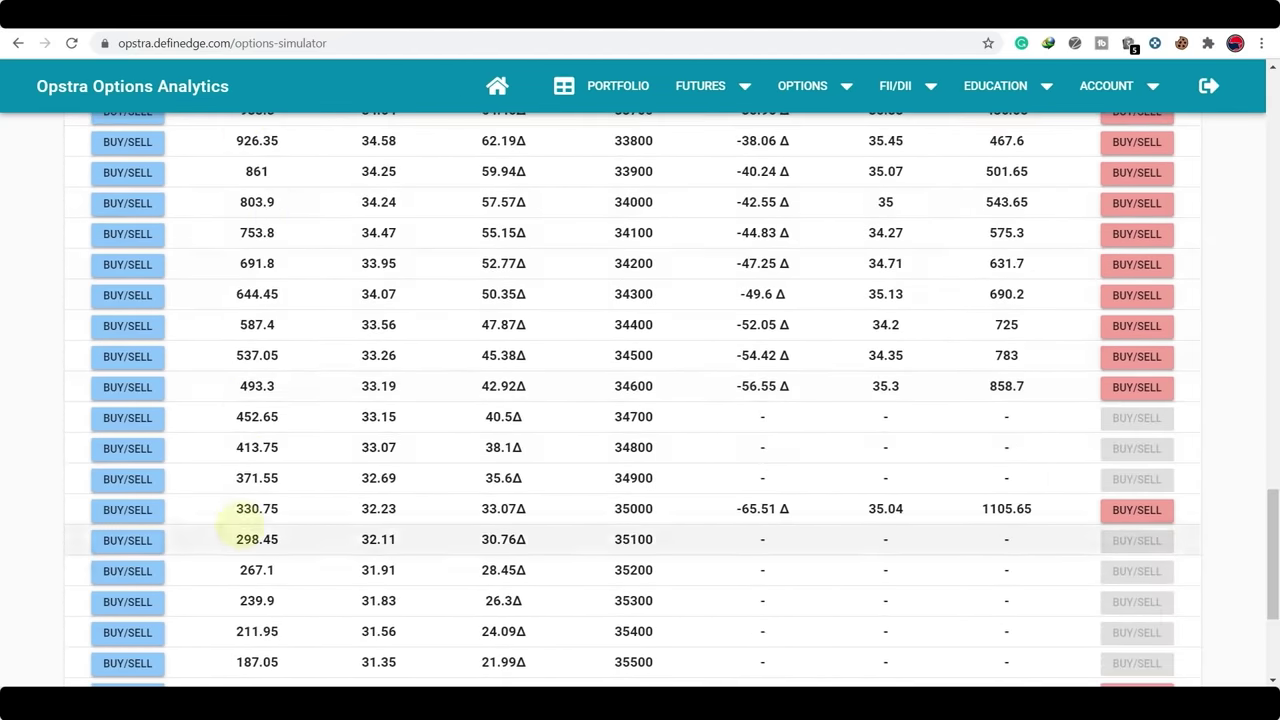
scroll(257, 508, "down", 4)
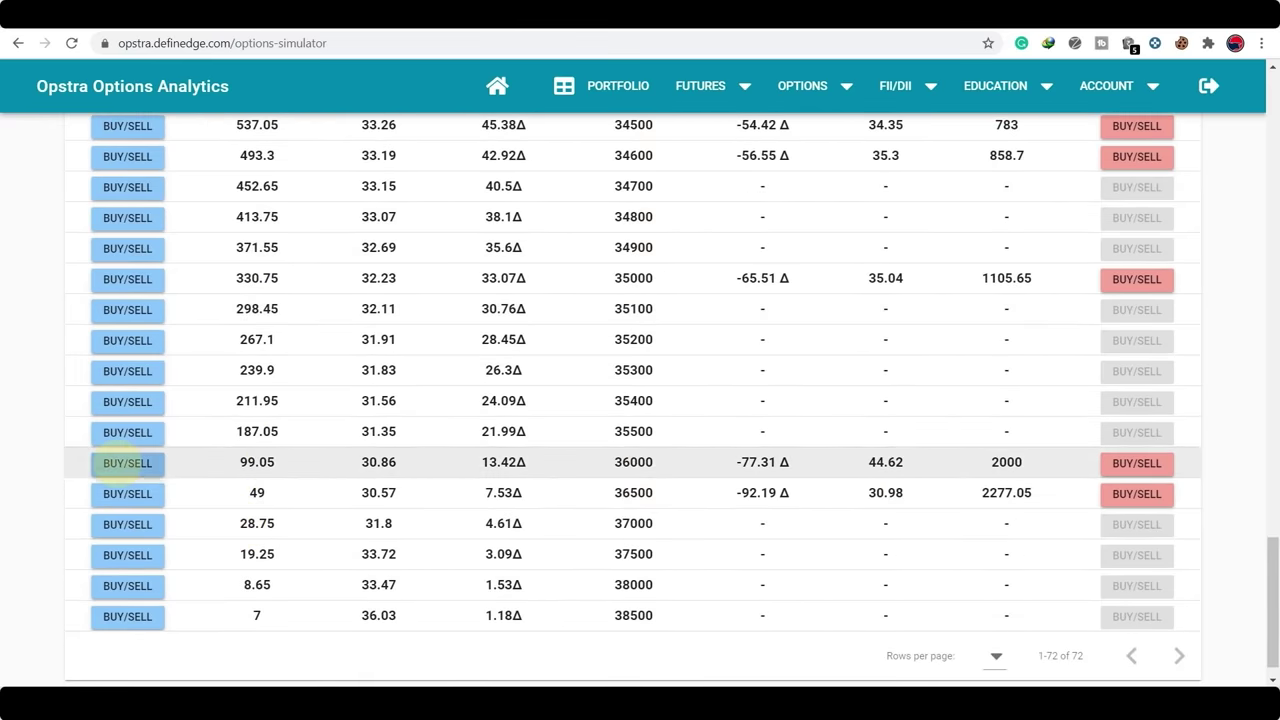
left_click(127, 462)
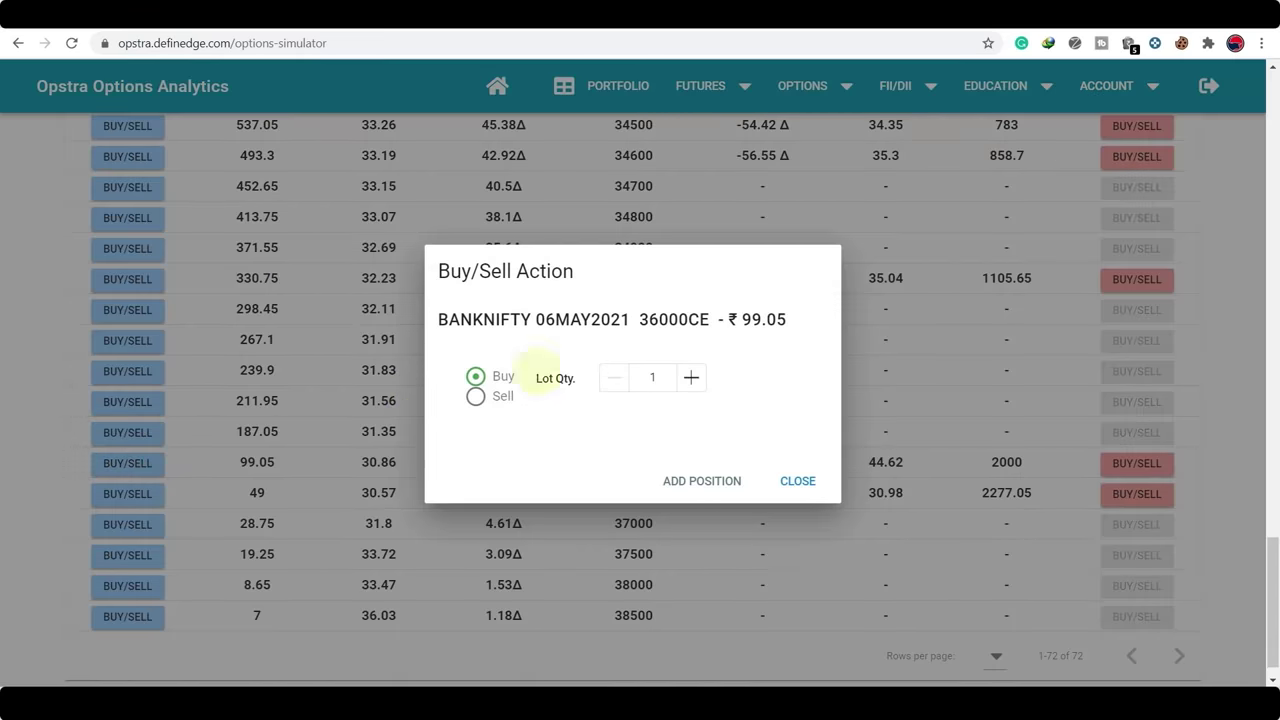
key("Escape")
Add a one-lot sell position on the 31900 put from the 06MAY2021 option chain
scroll(1071, 271, "up", 7)
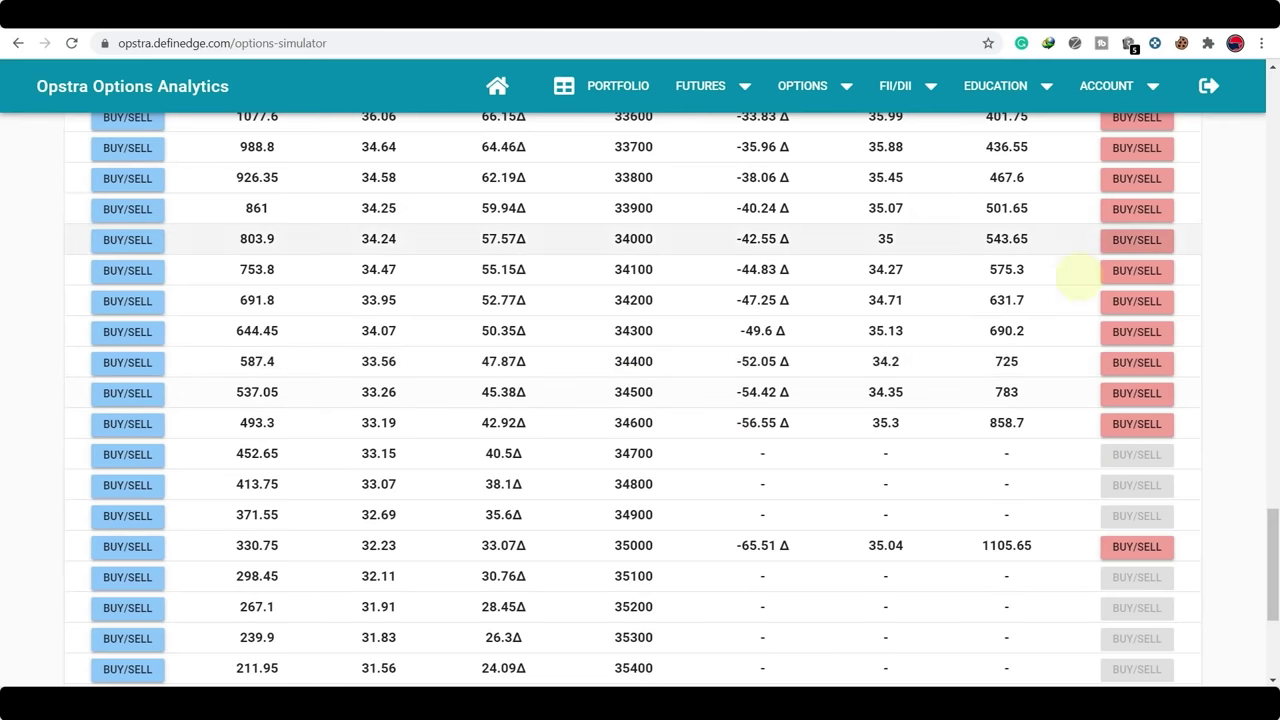
scroll(1075, 268, "up", 4)
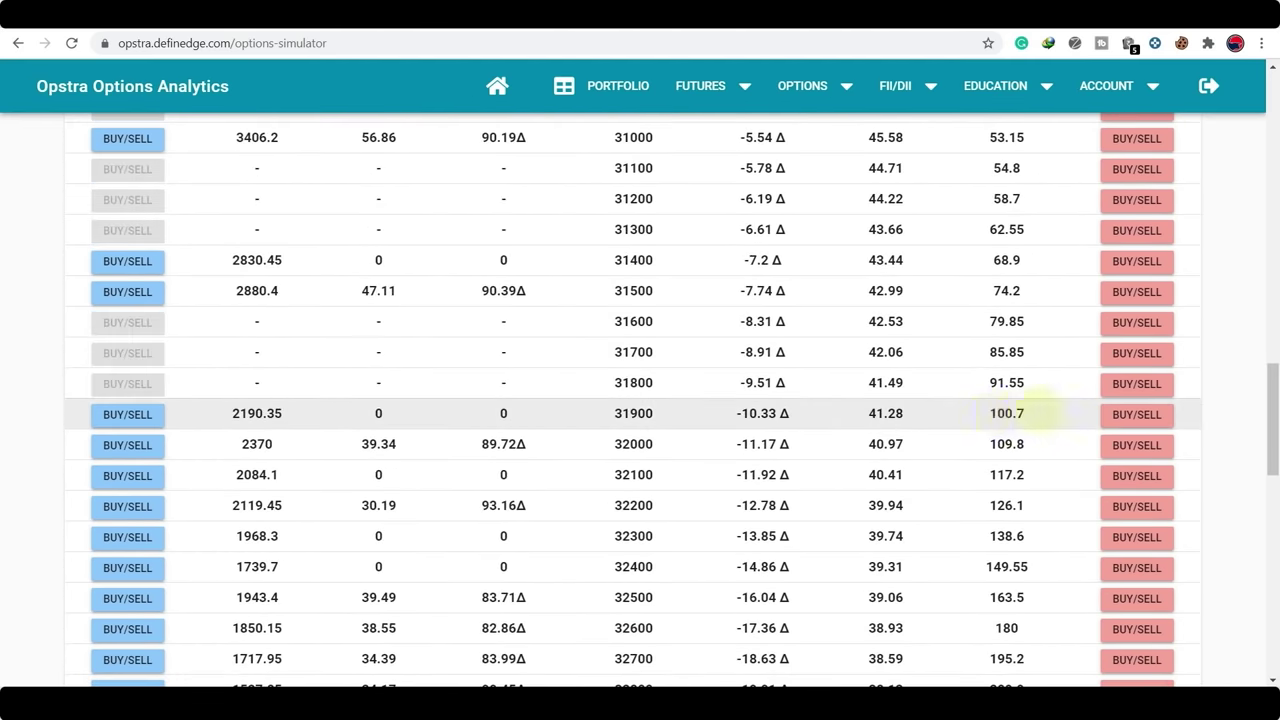
left_click(1137, 414)
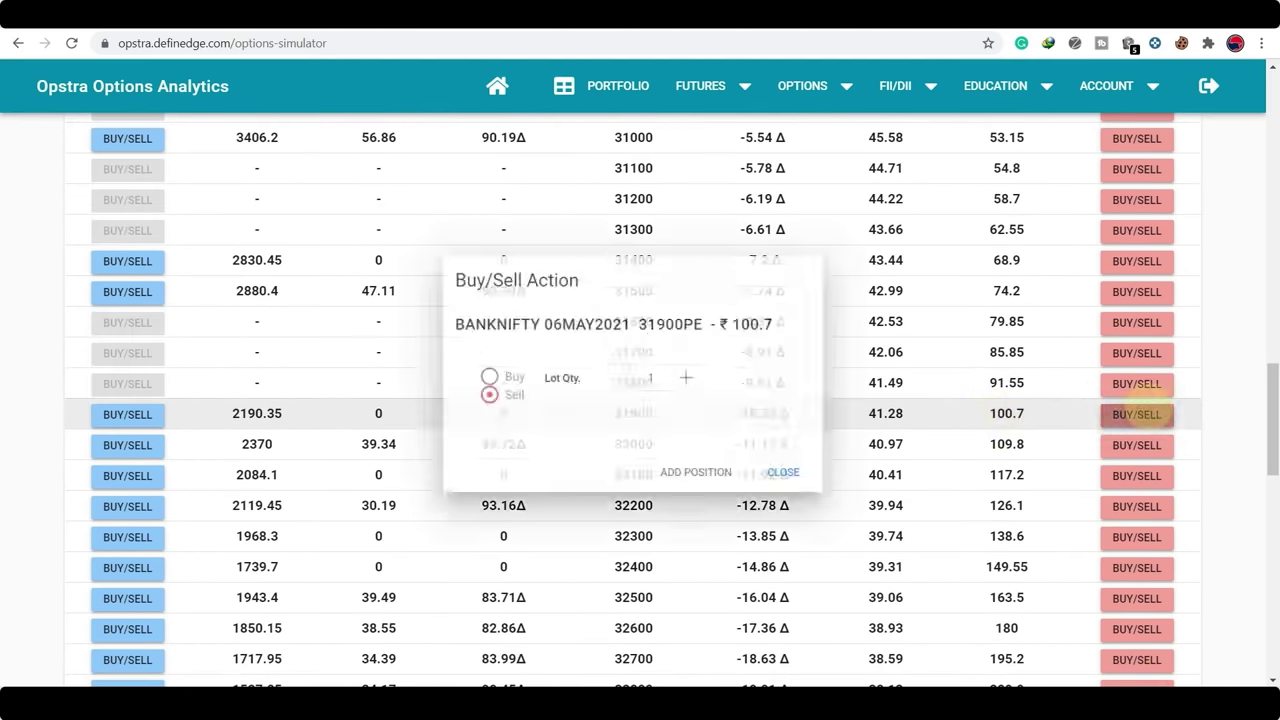
key("Escape")
Examine the two strategy positions, their maximum profit, breakevens and the BANKNIFTY payoff chart
scroll(686, 471, "down", 9)
scroll(683, 478, "up", 5)
scroll(683, 478, "up", 14)
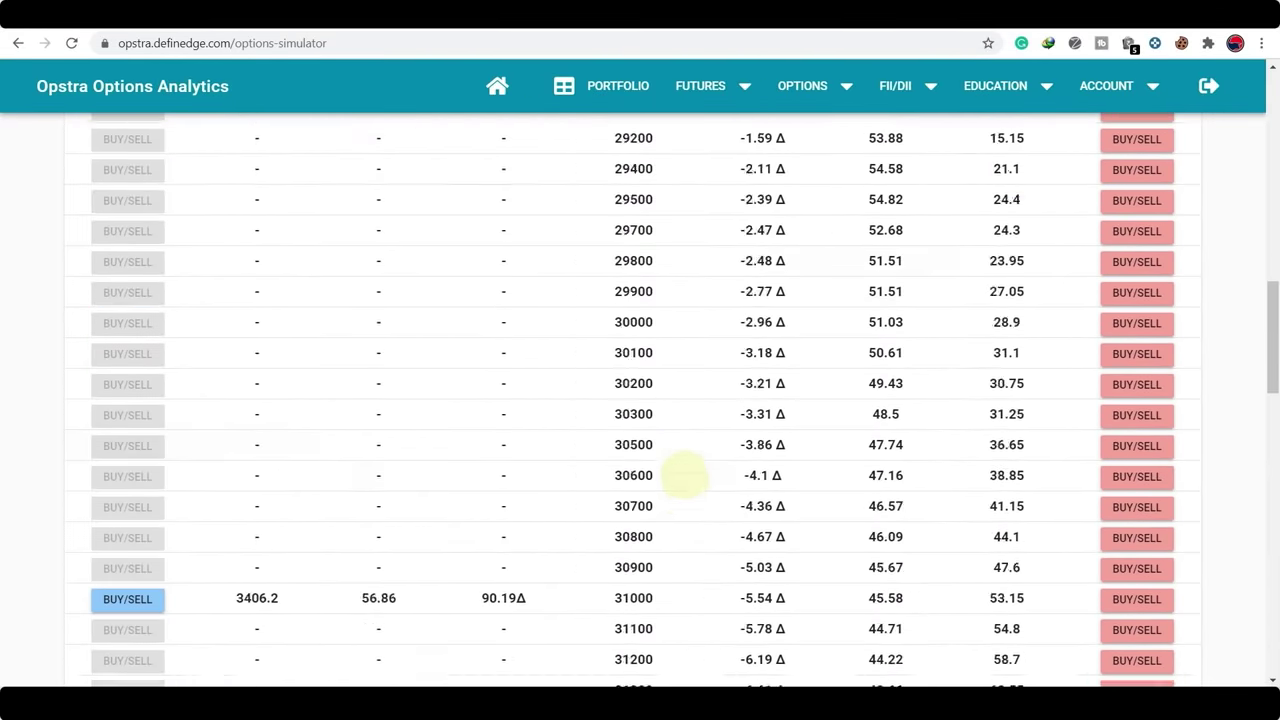
scroll(685, 475, "up", 5)
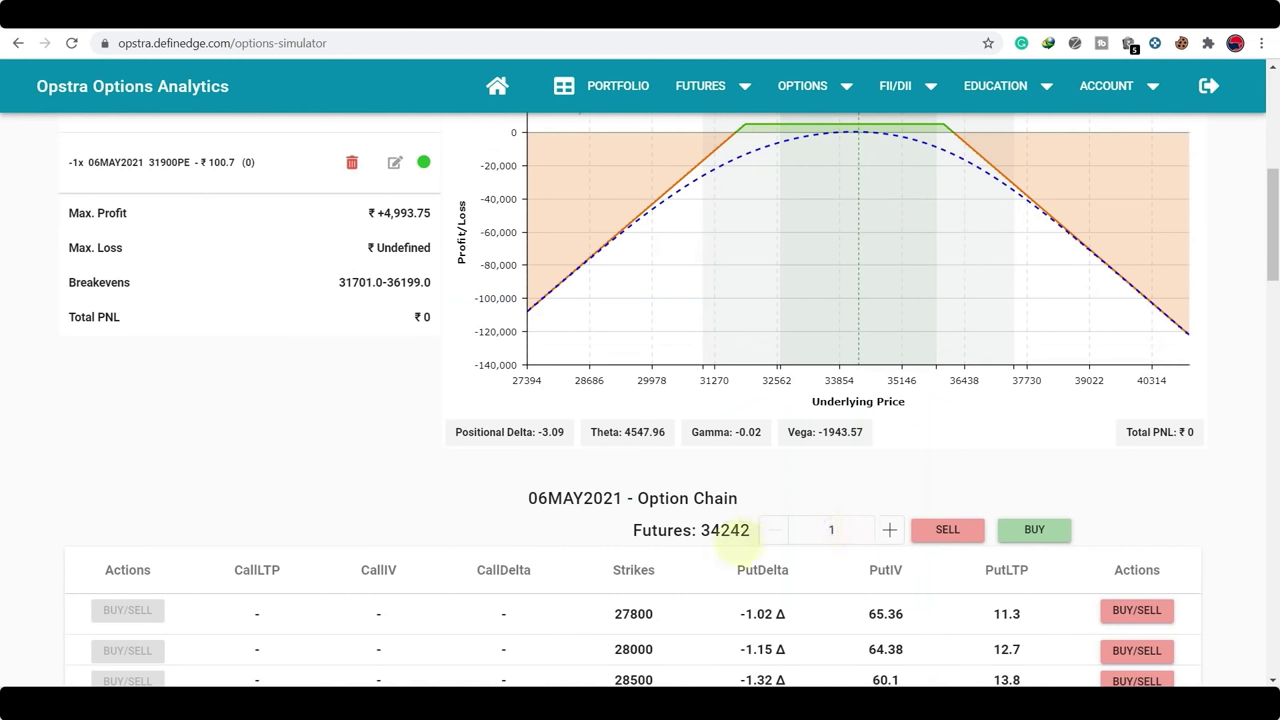
scroll(275, 445, "up", 4)
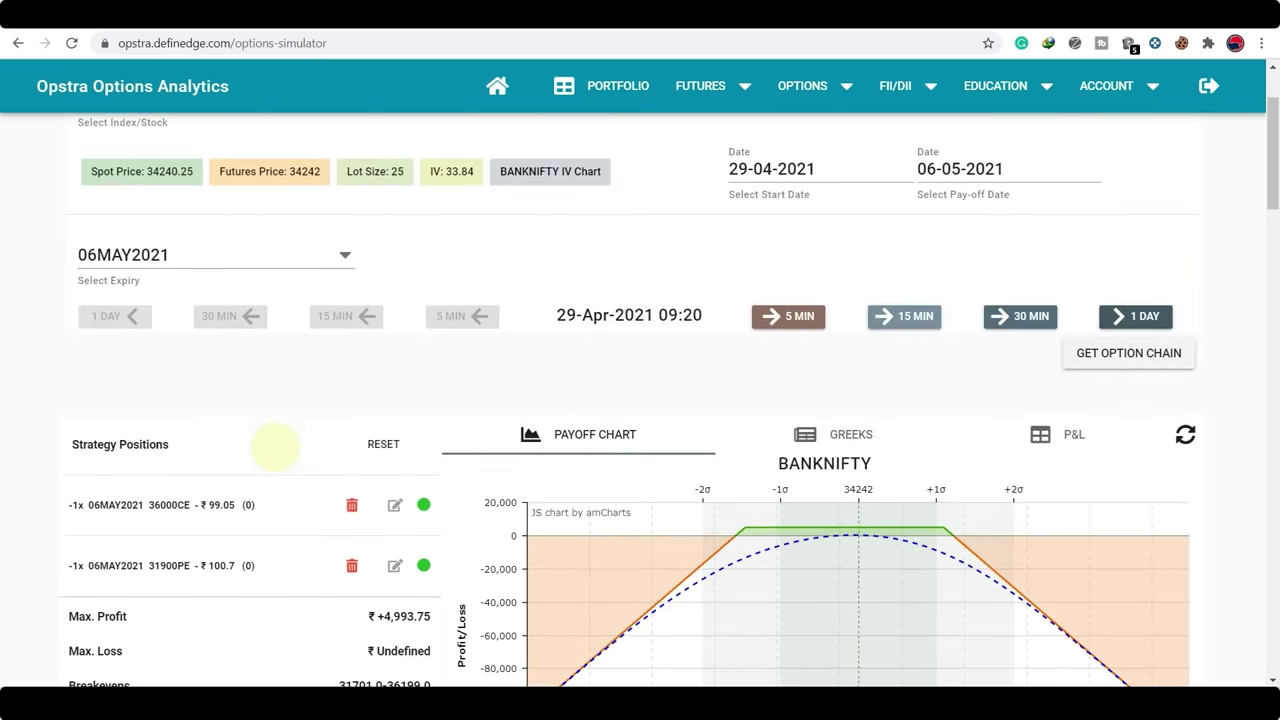
scroll(143, 515, "down", 1)
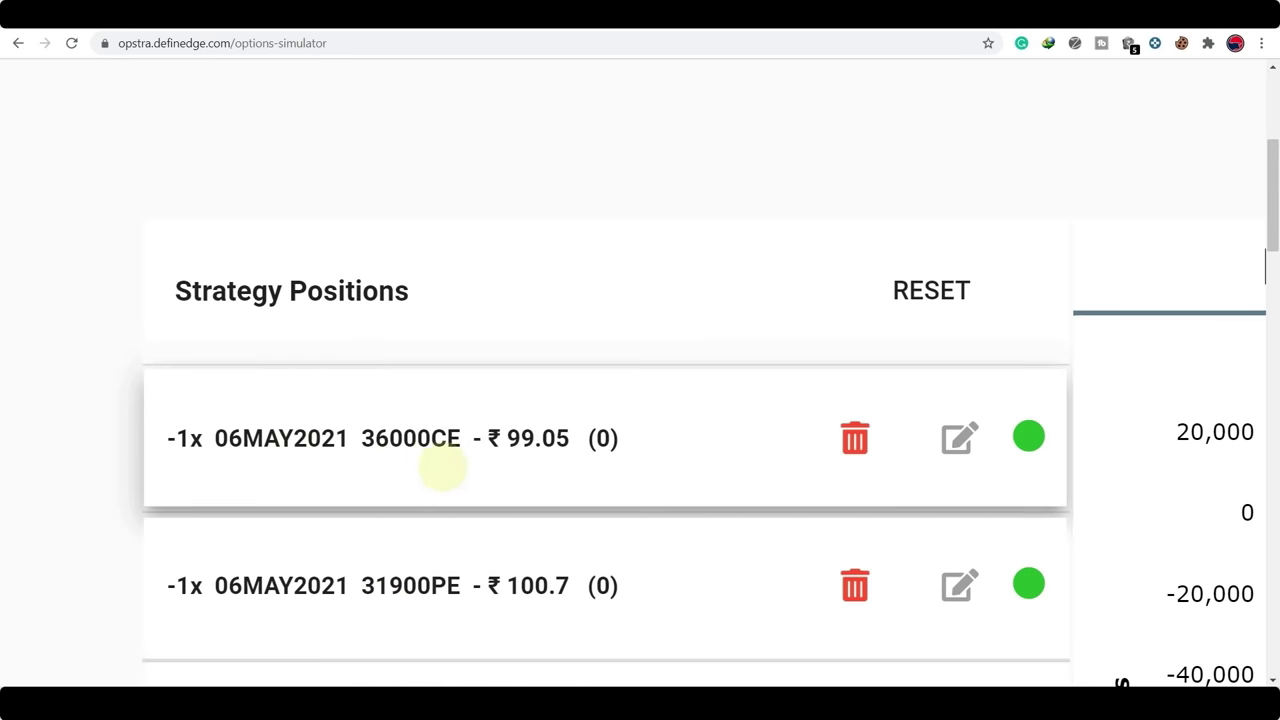
key("ctrl+0")
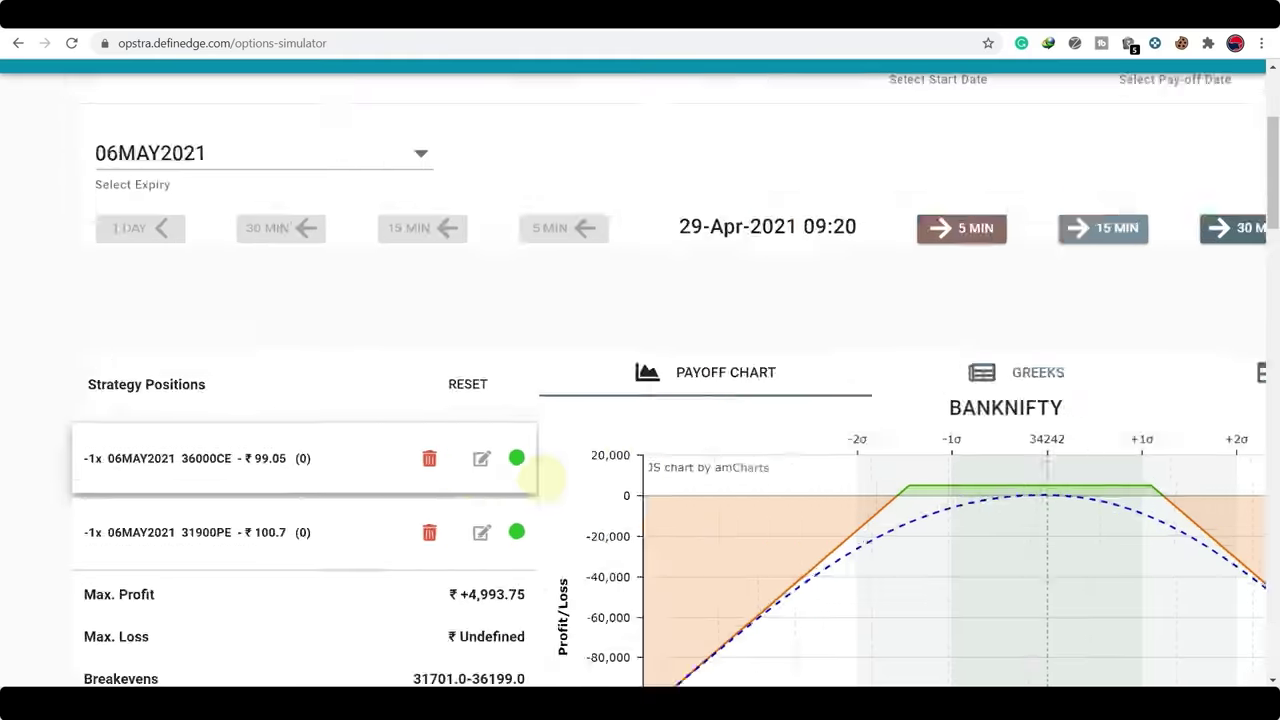
scroll(545, 480, "down", 1)
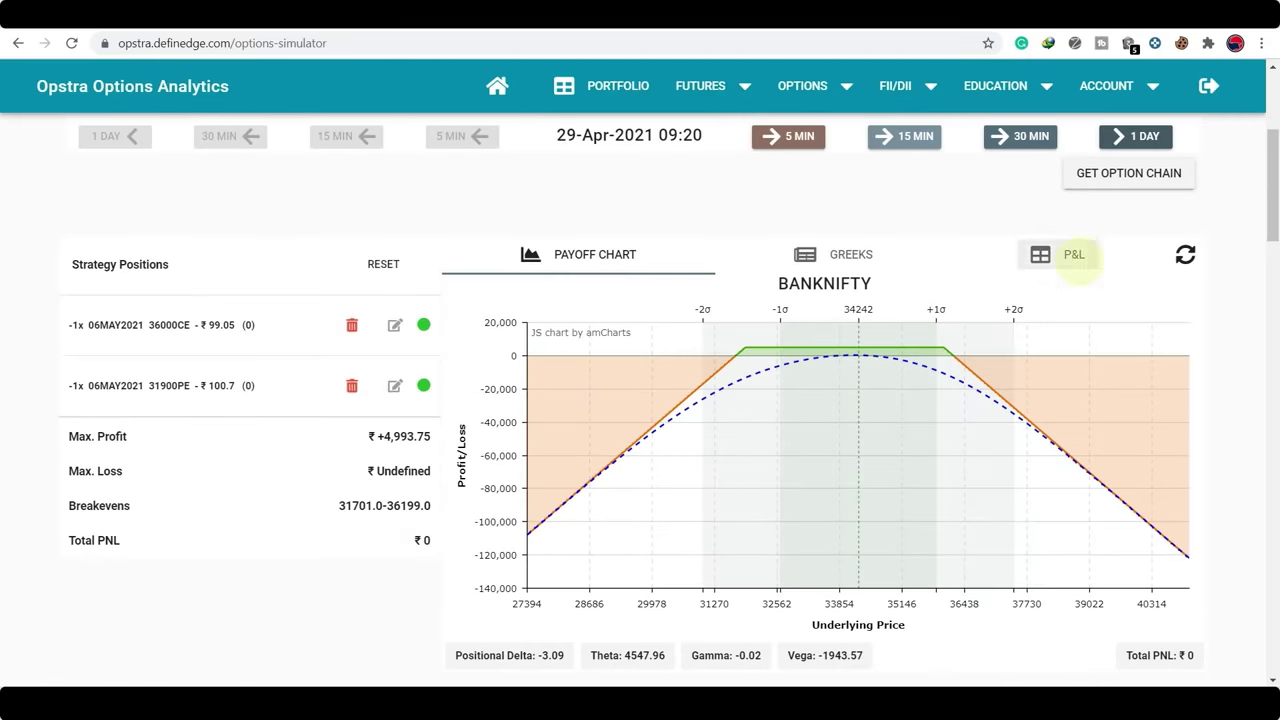
Show the strategy's P&L table and advance the simulation by 5 minutes to 29-Apr-2021 09:25
left_click(1066, 262)
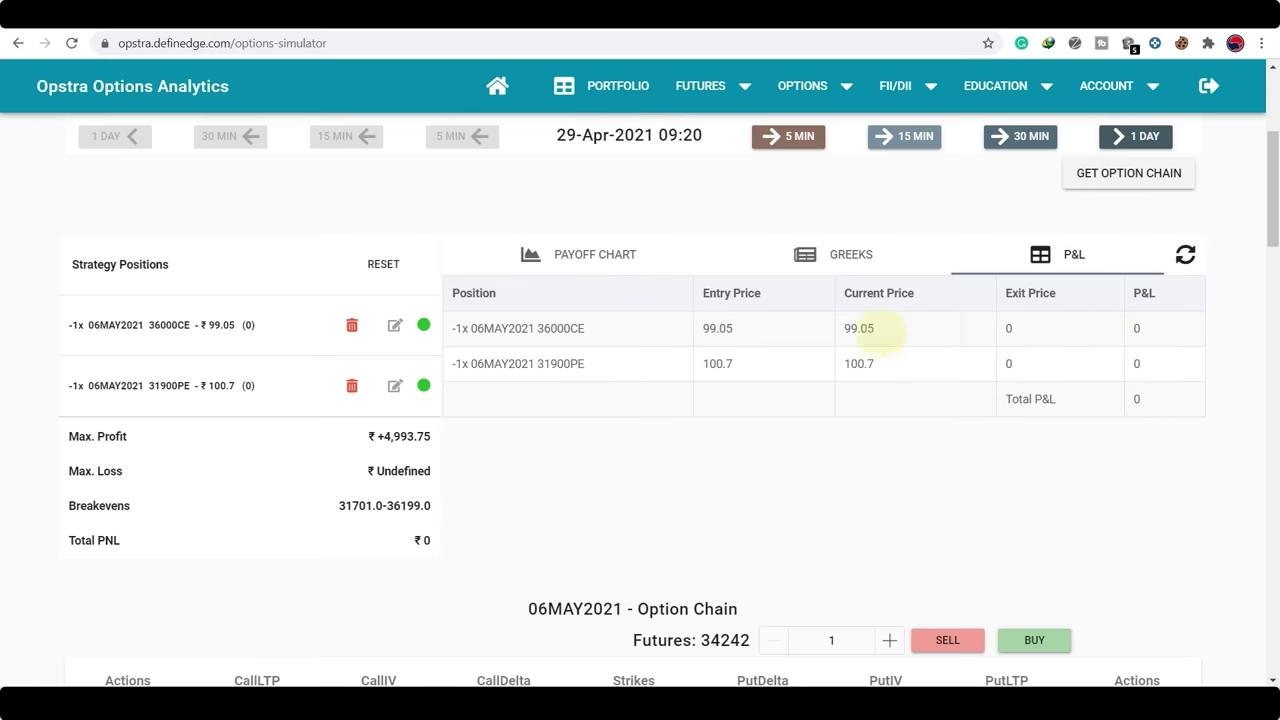
scroll(858, 330, "up", 3)
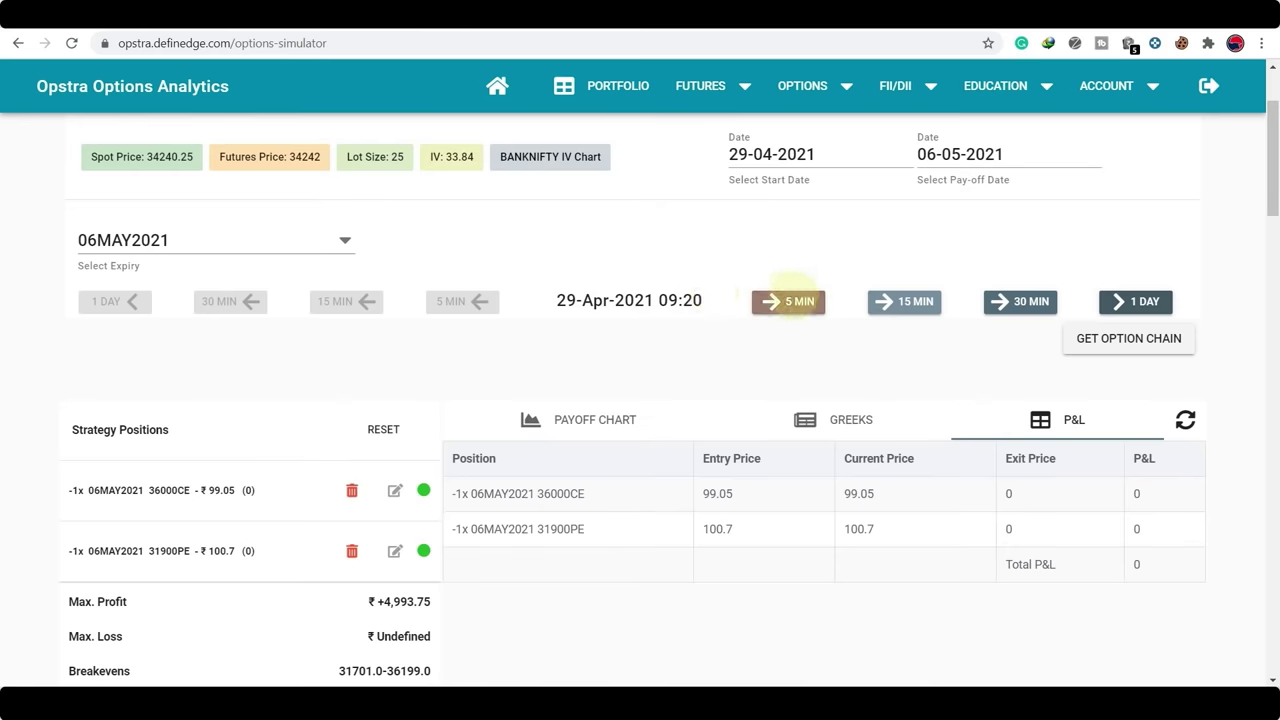
left_click(790, 300)
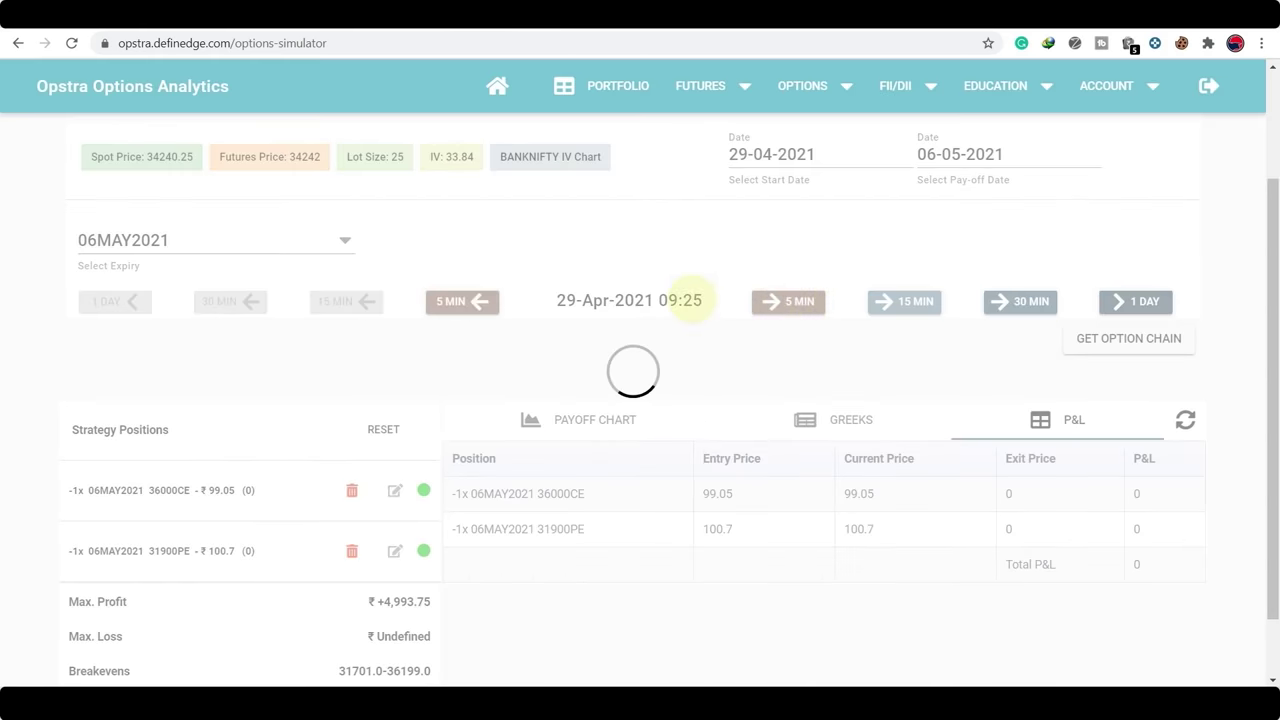
scroll(680, 300, "down", 1)
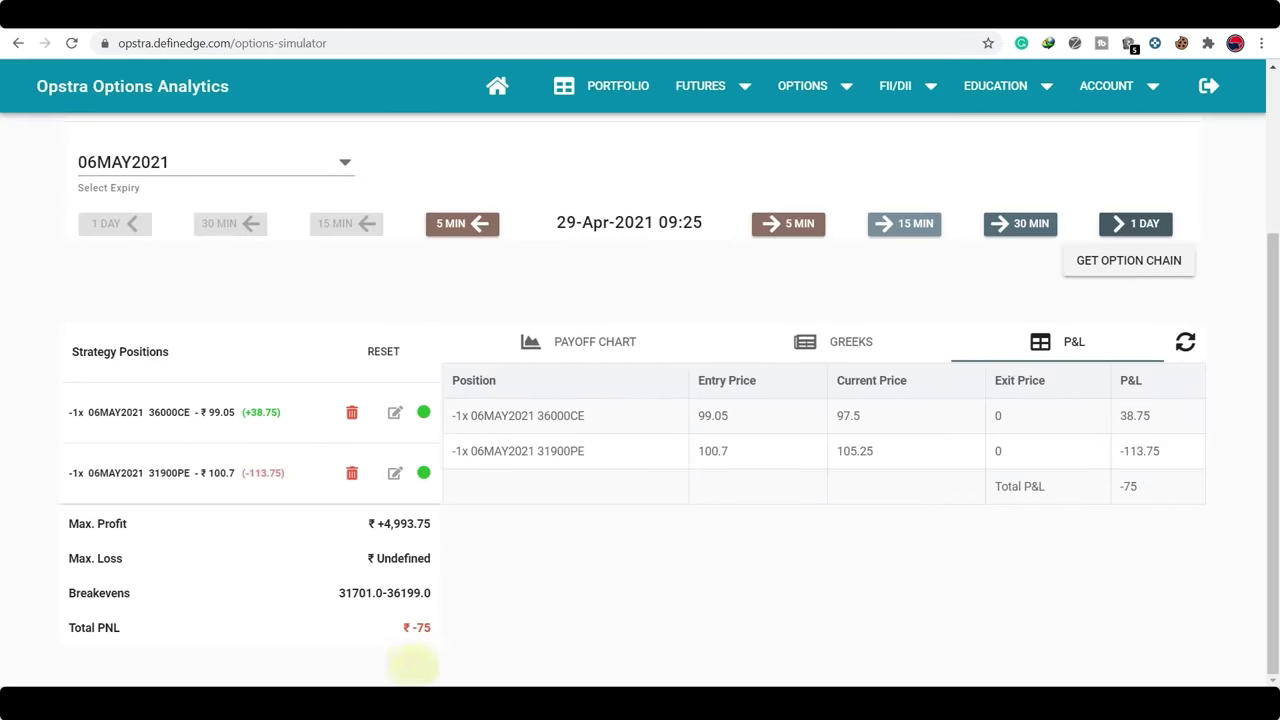